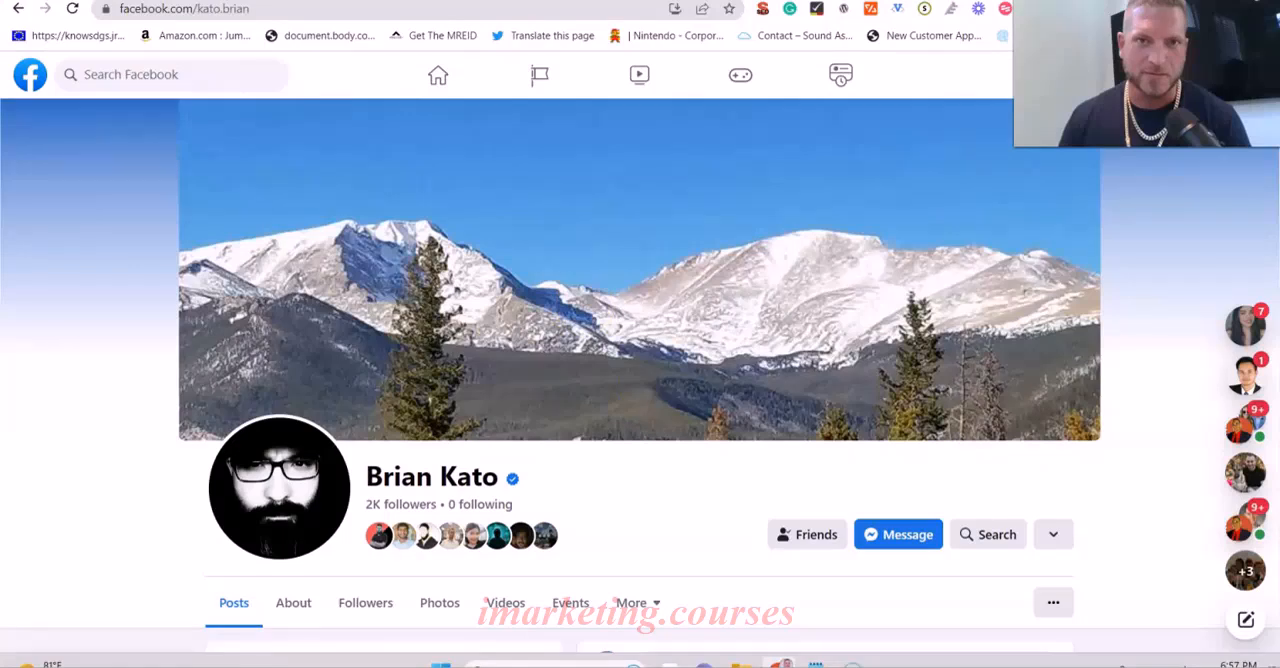
- Copy the Google Maps URL of the Stuart's Plumbing listing into the GMB URL cell P2 of the Google Maps Link Maker sheet
left_click(420, 1)
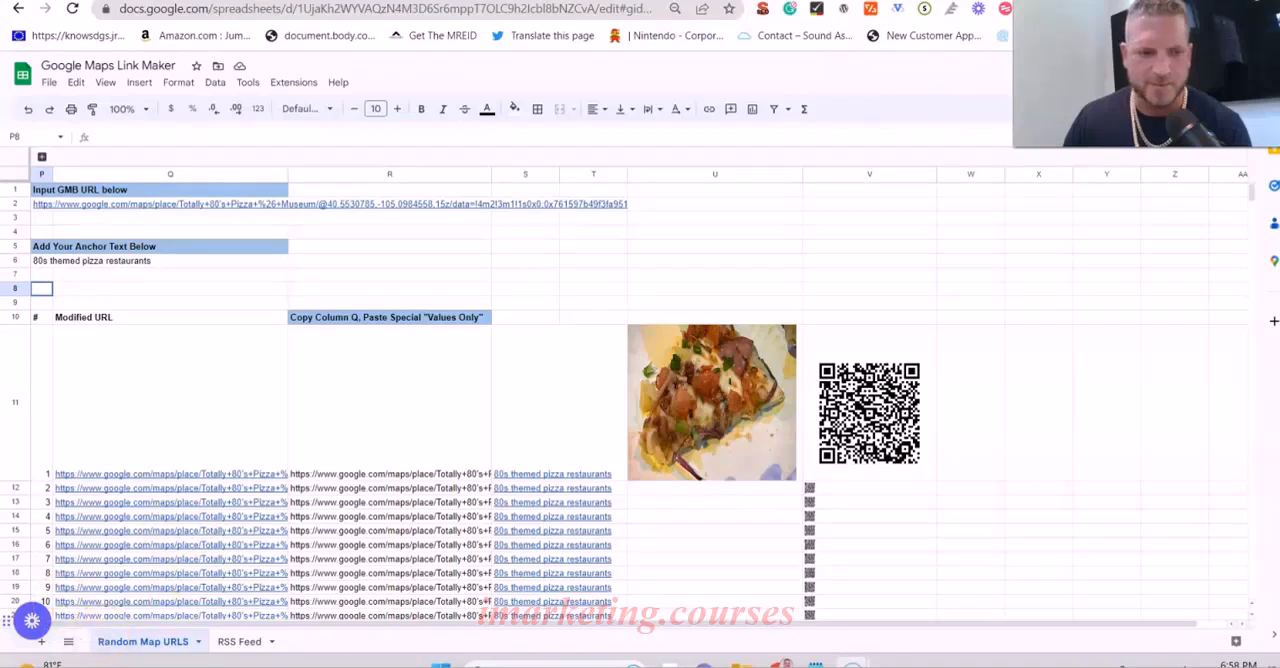
mouse_move(152, 575)
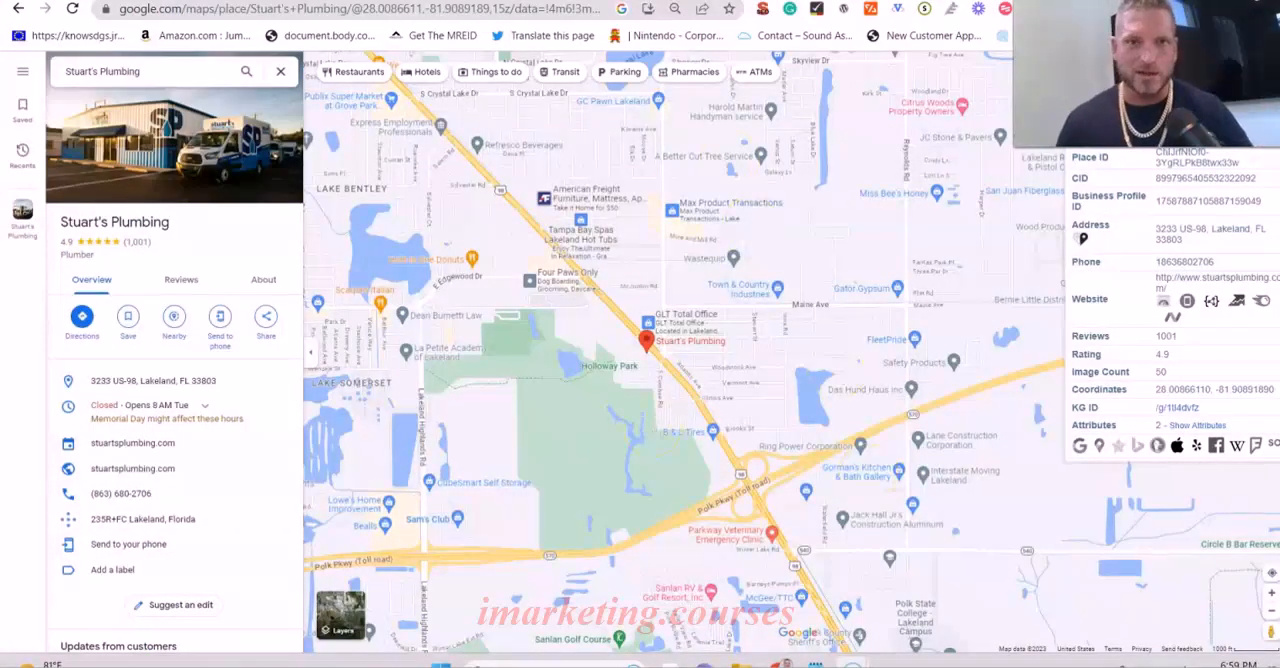
left_click(258, 12)
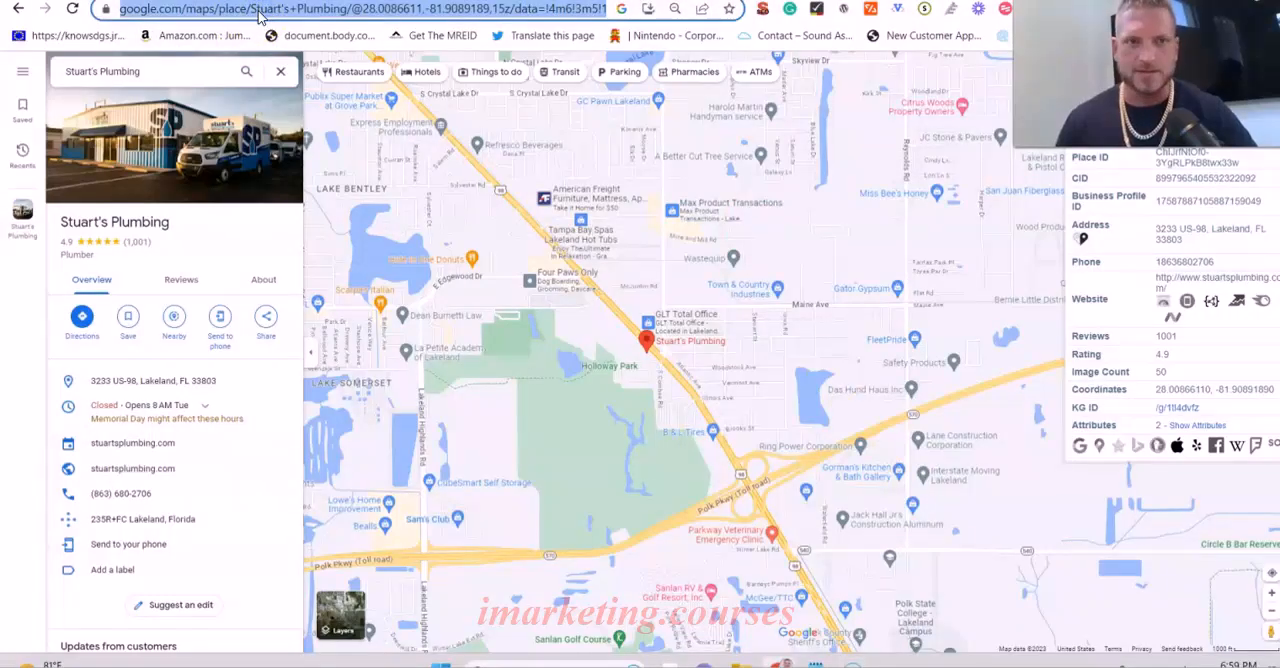
key("ctrl+Tab")
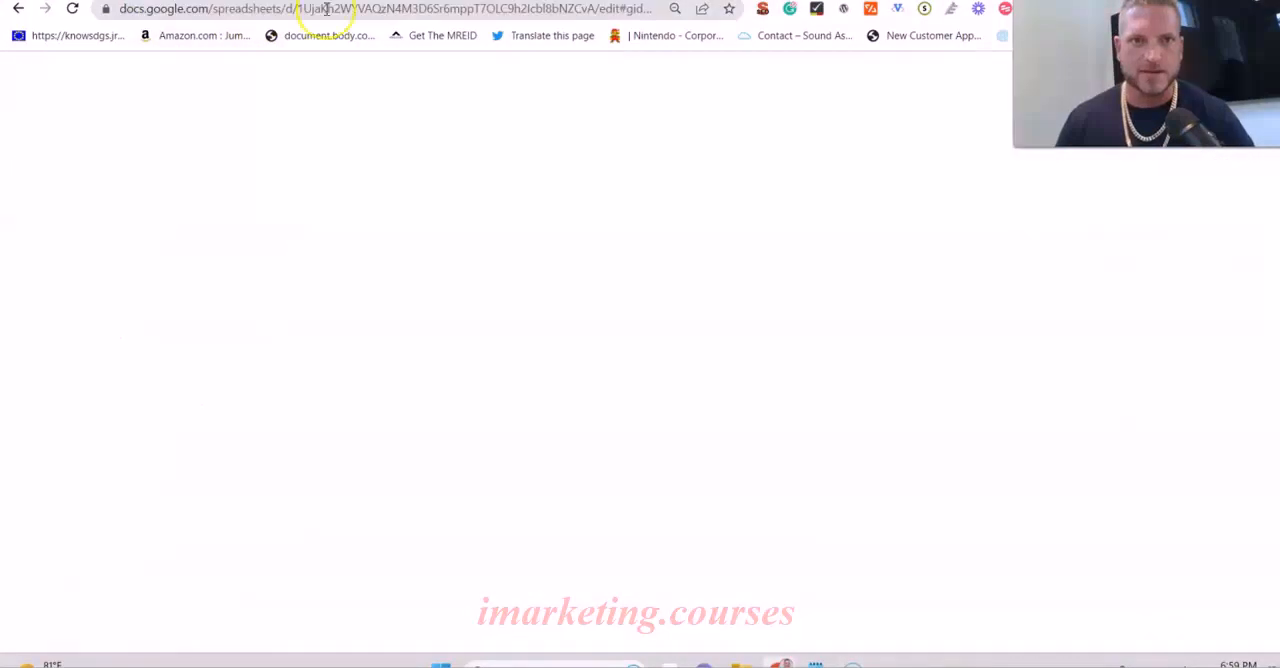
left_click(46, 208)
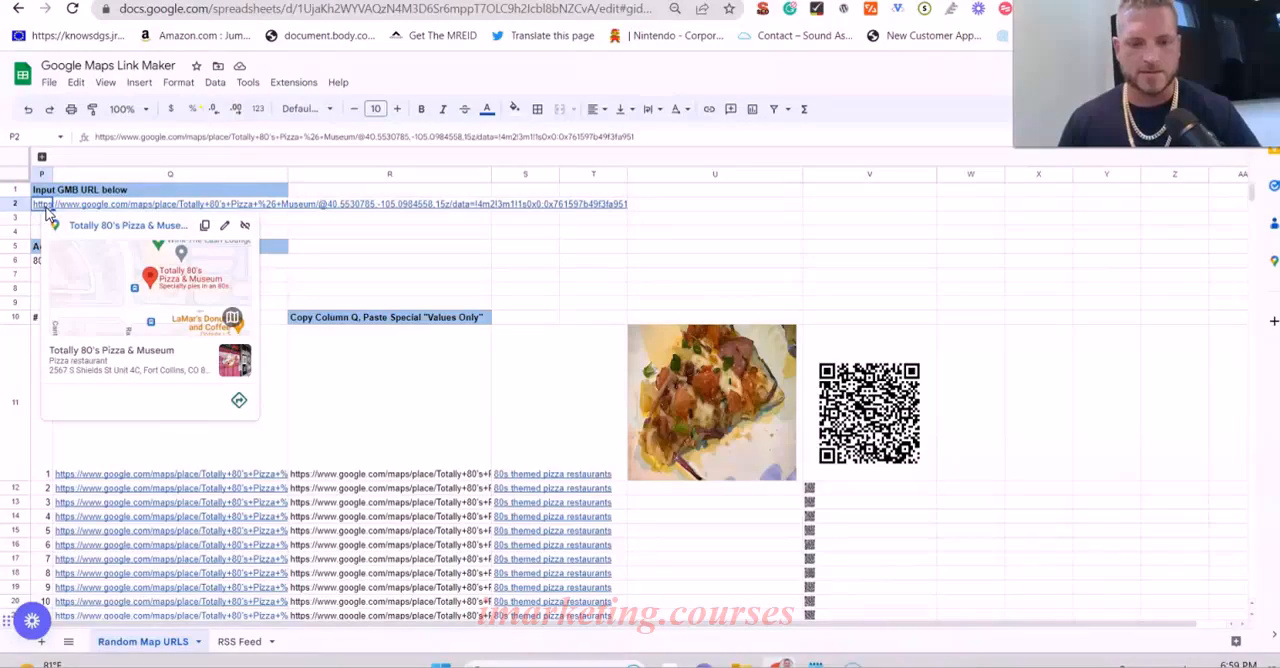
type("https://www.google.com/maps/place/Stuart's+Plumbing/@28.0086611,-81.9089189,15z/data=!4m6!3m5!1s0x88dd3efd396df3ad:0x7cdf31dcf201f92c!8m2!3d28.0086611!4d-81.9089189!16s%2Fg%2F1tl4dvfz?entry=ttu")
left_click(485, 248)
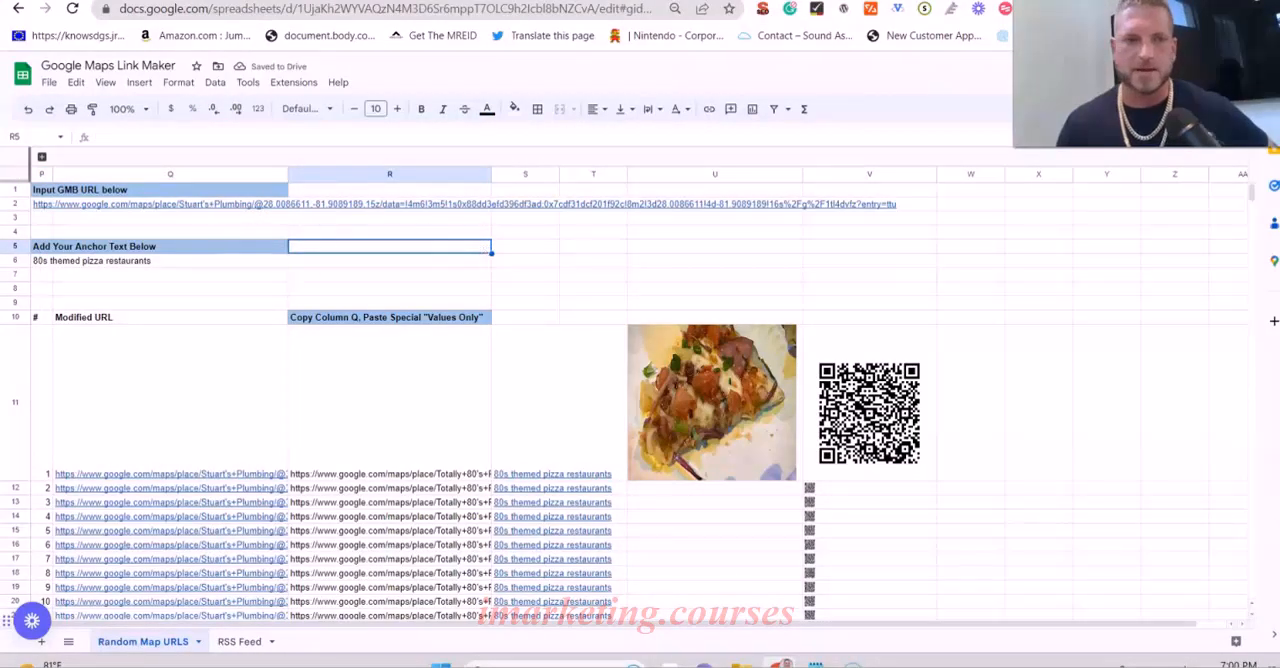
- Replace the anchor text in cell P6 with "plumber lakeland"
left_click(94, 264)
left_click(40, 261)
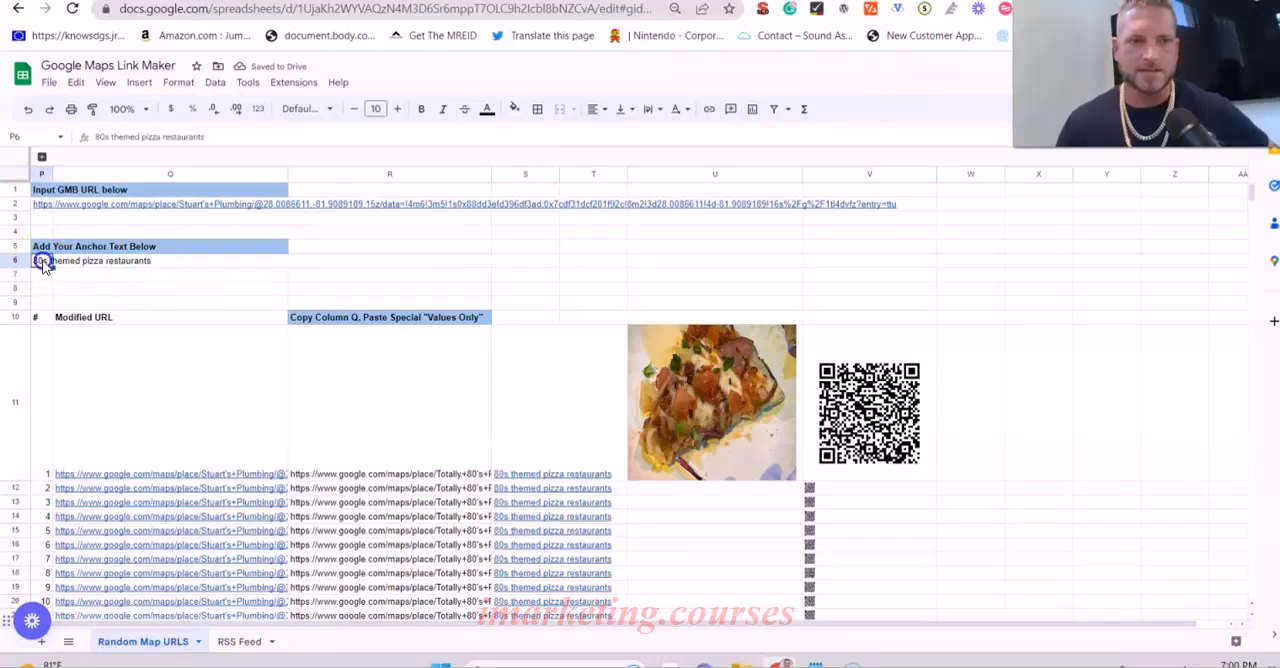
key("Delete")
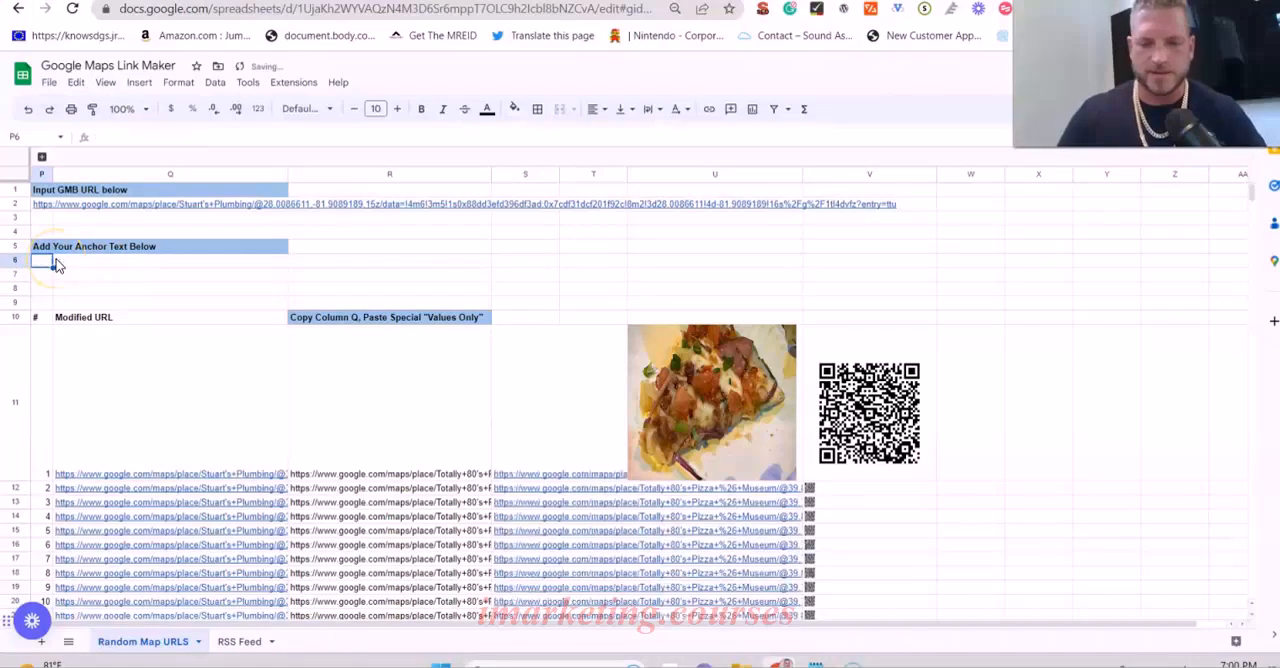
type("plumber lakeland")
key("Return")
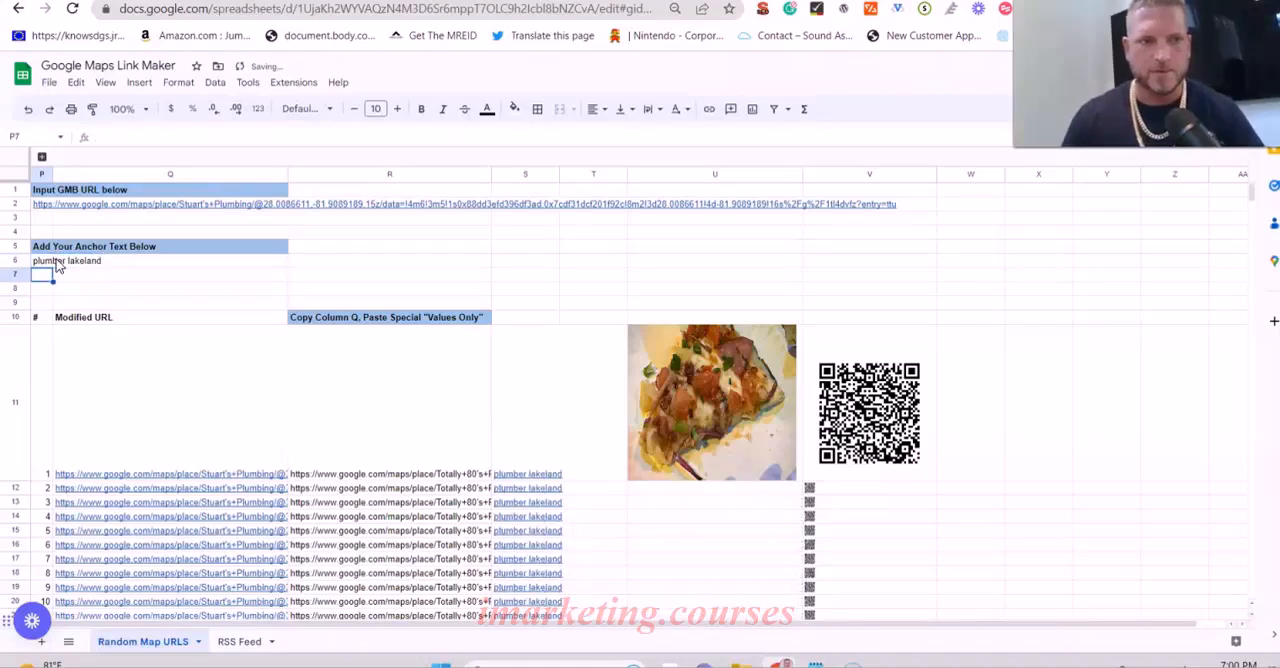
- Expand the hidden helper columns and replace the latitude in cell B8 with 28.0086611, copied from the Stuart's Plumbing Maps URL
left_click(42, 157)
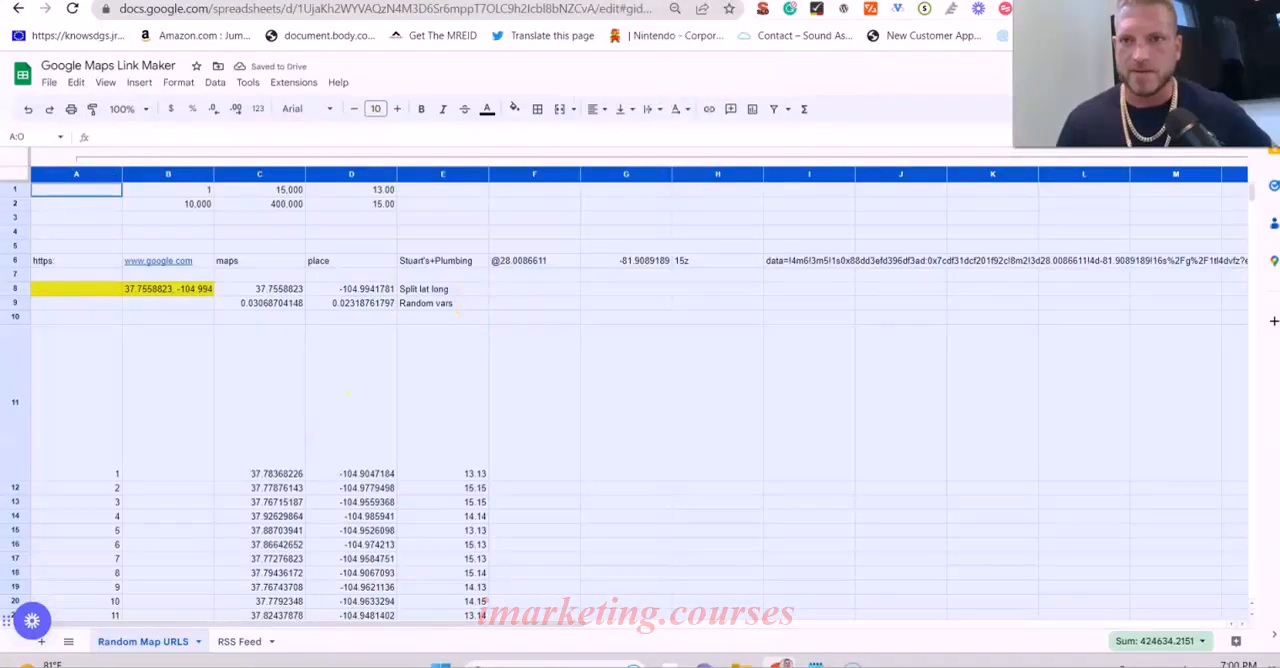
left_click(364, 1)
left_click(366, 10)
left_click_drag(490, 9, 444, 14)
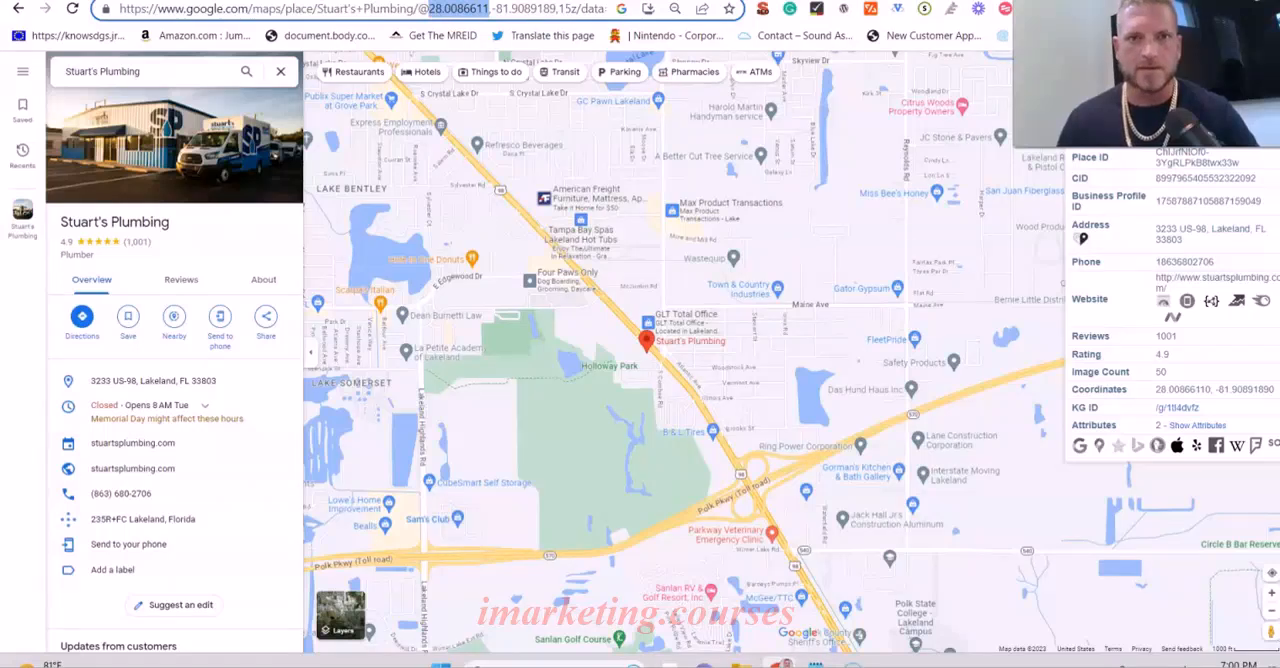
left_click(435, 1)
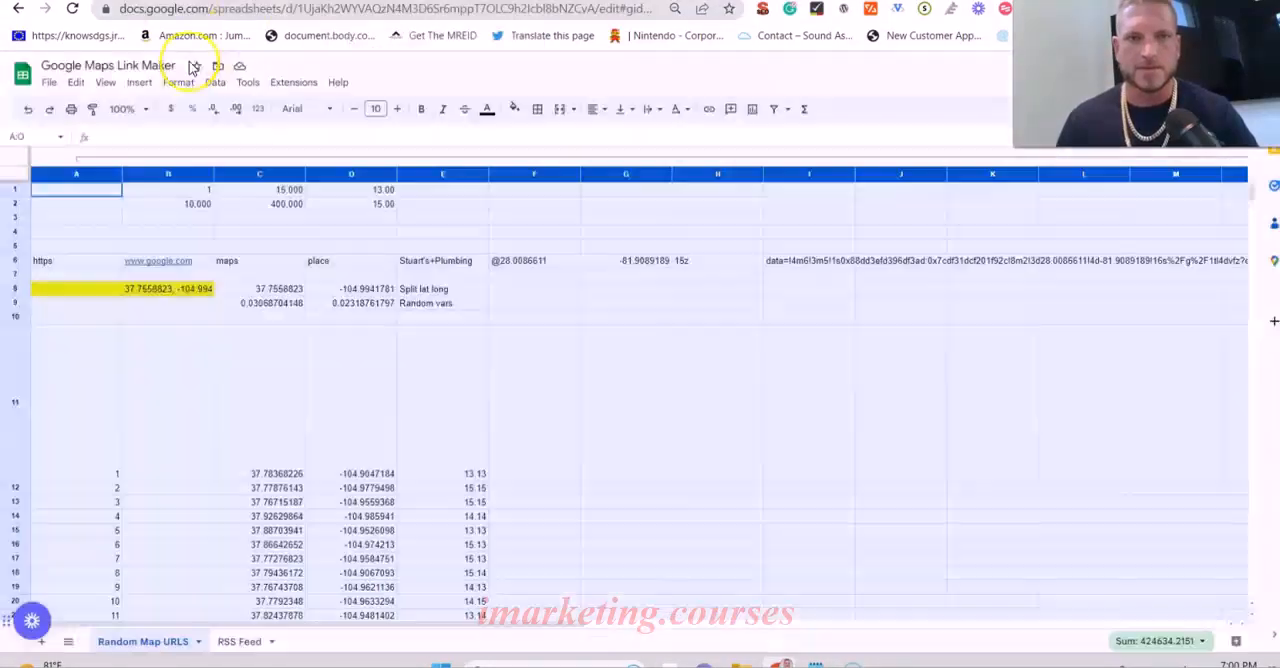
left_click(178, 292)
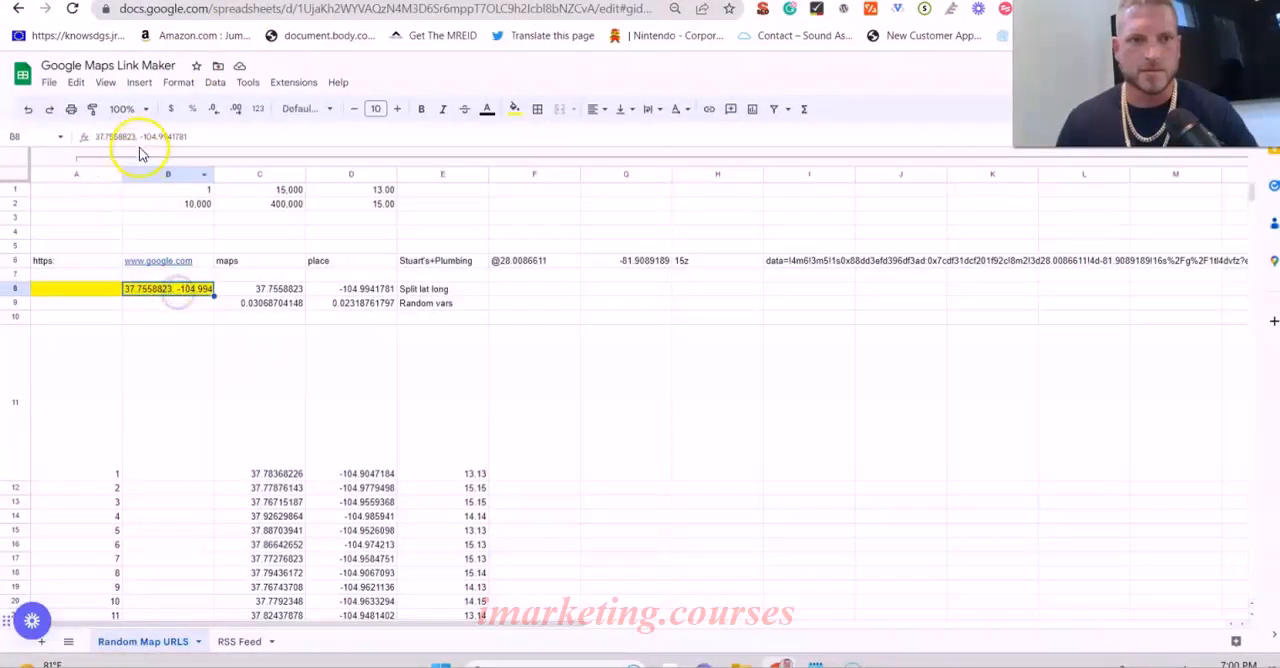
left_click_drag(137, 138, 52, 136)
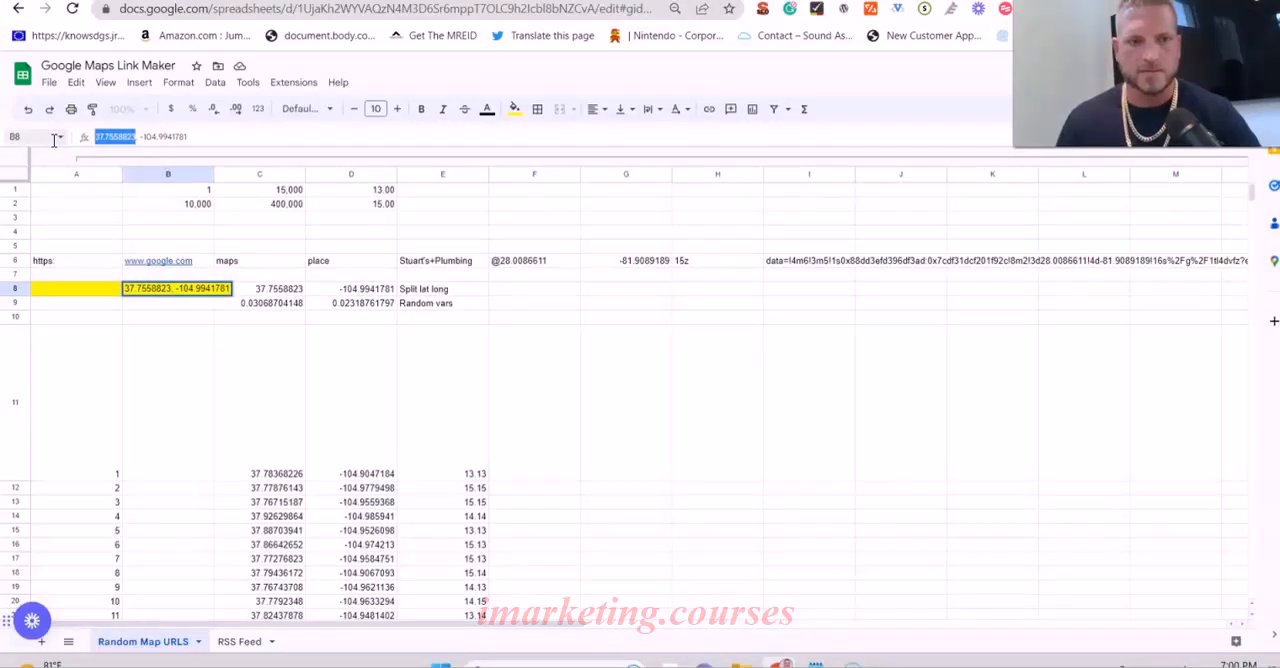
type("28.0086611")
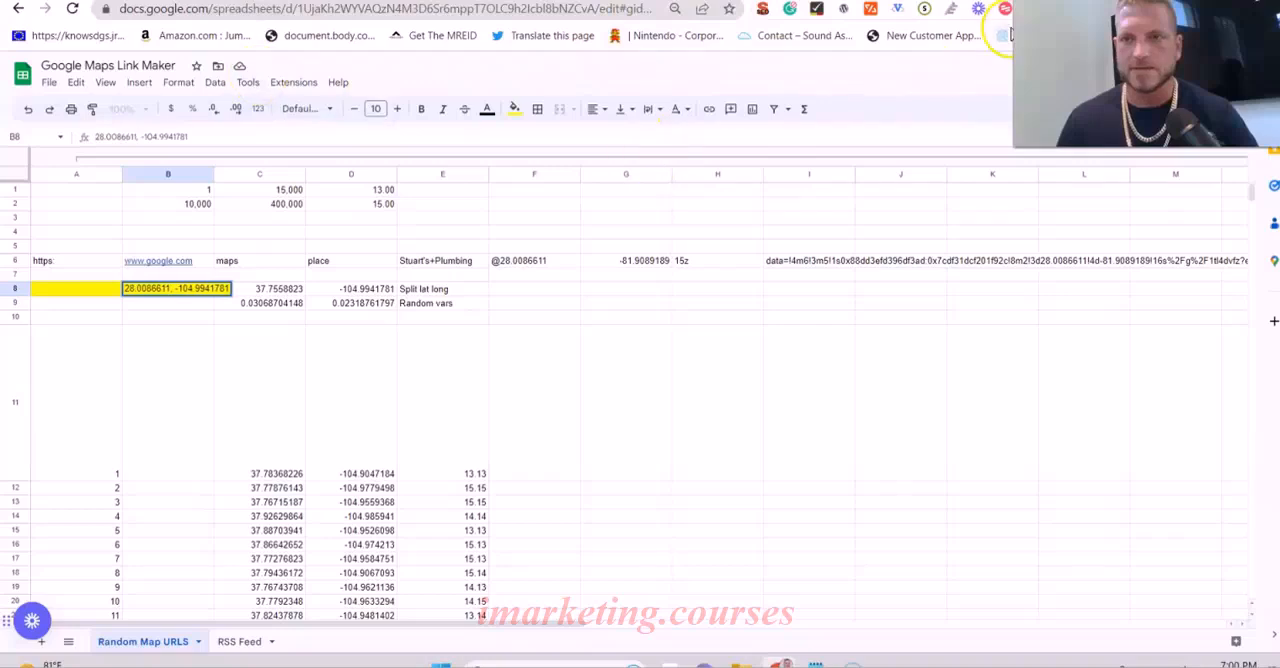
- Replace the longitude in cell B8 with -81.9089189,15, copied from the Stuart's Plumbing Maps URL
left_click(470, 1)
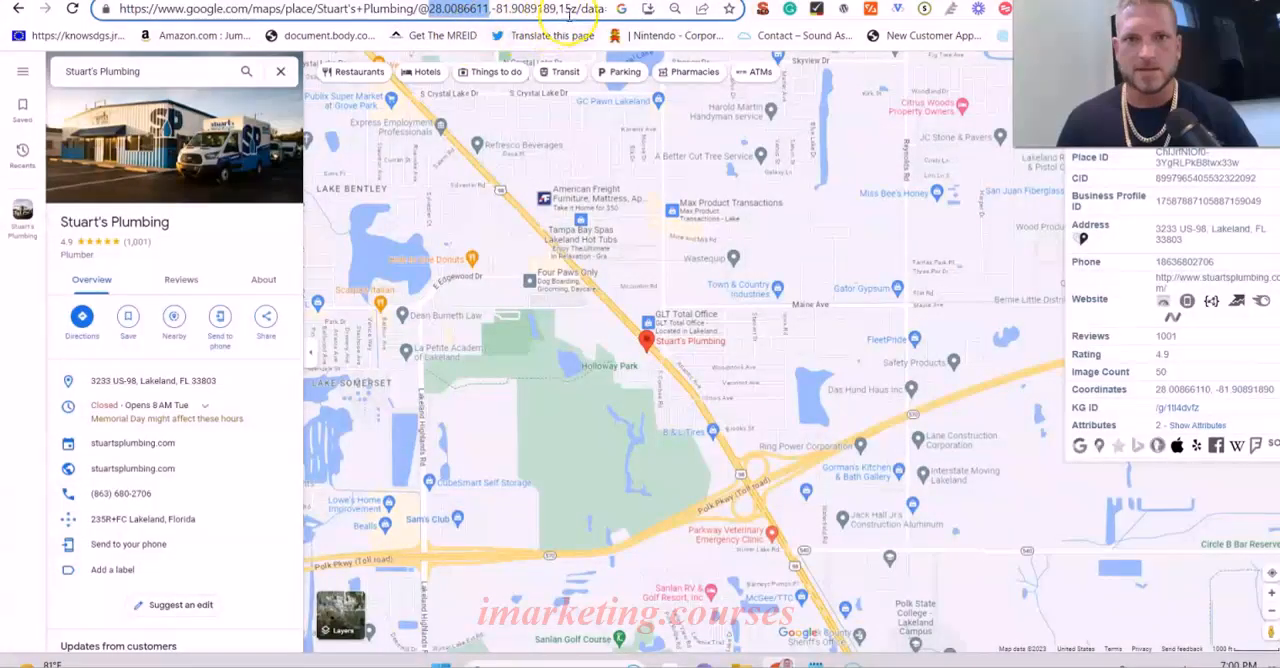
left_click_drag(571, 8, 497, 18)
key("ctrl+c")
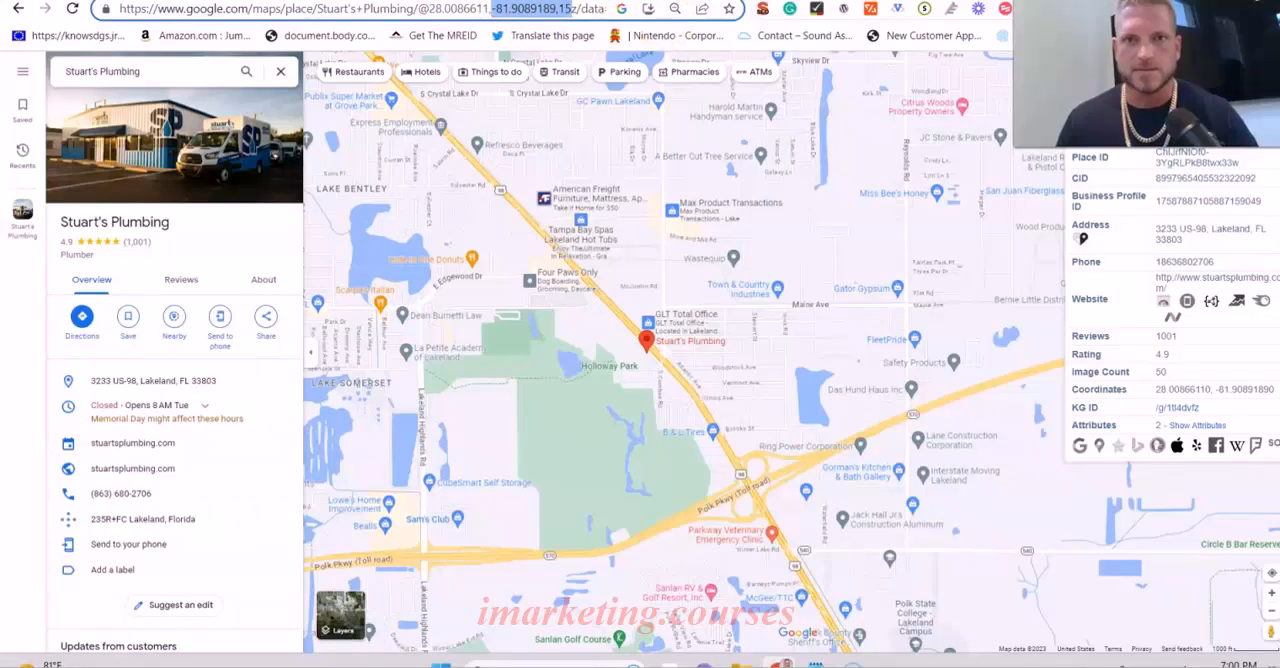
key("ctrl+Tab")
left_click_drag(225, 138, 142, 139)
key("ctrl+v")
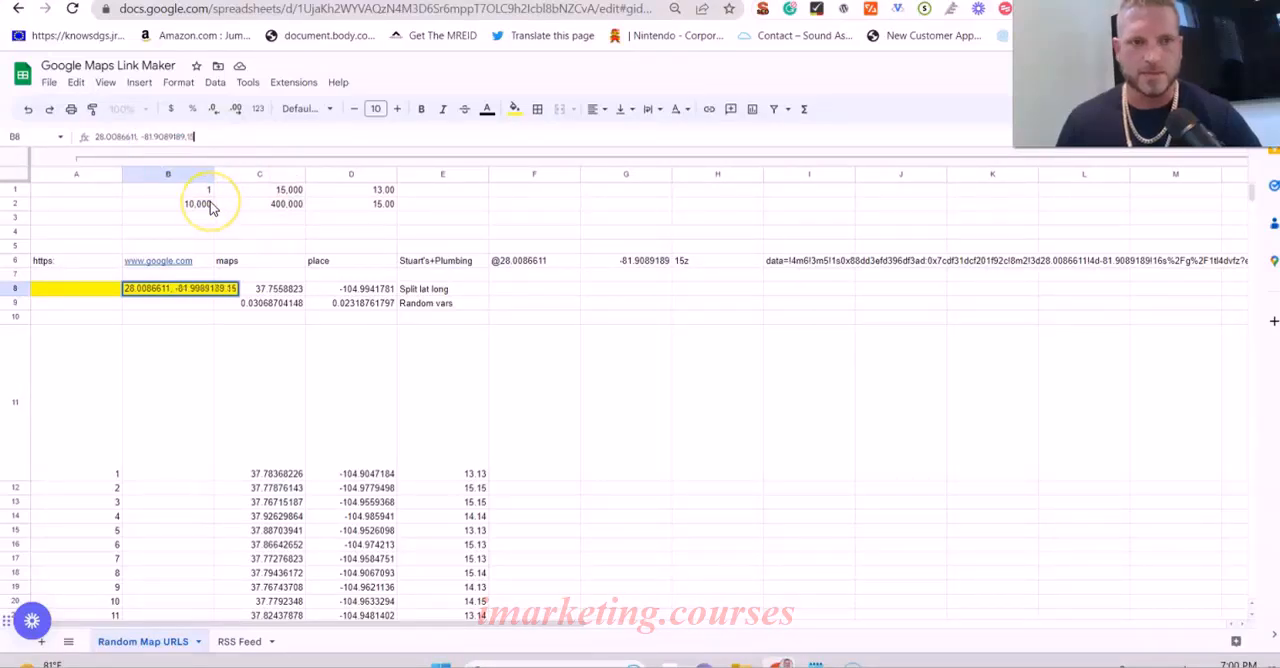
key("Return")
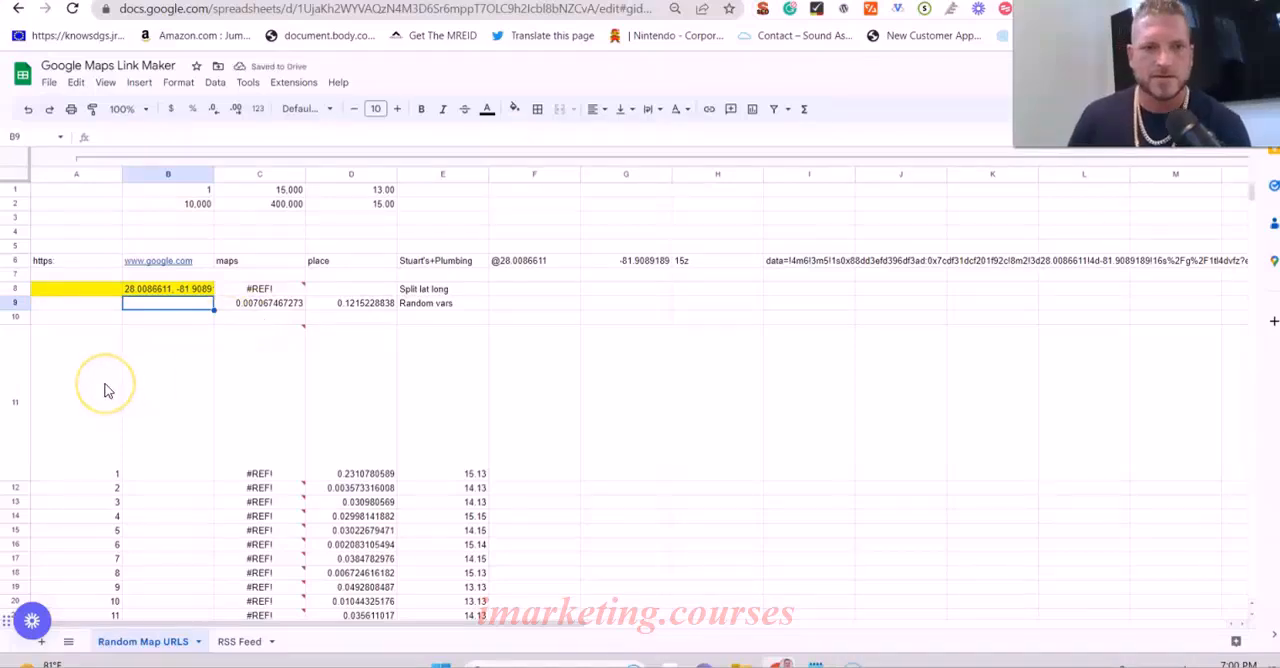
- Remove the trailing ",15" from the coordinates in cell B8
left_click(200, 288)
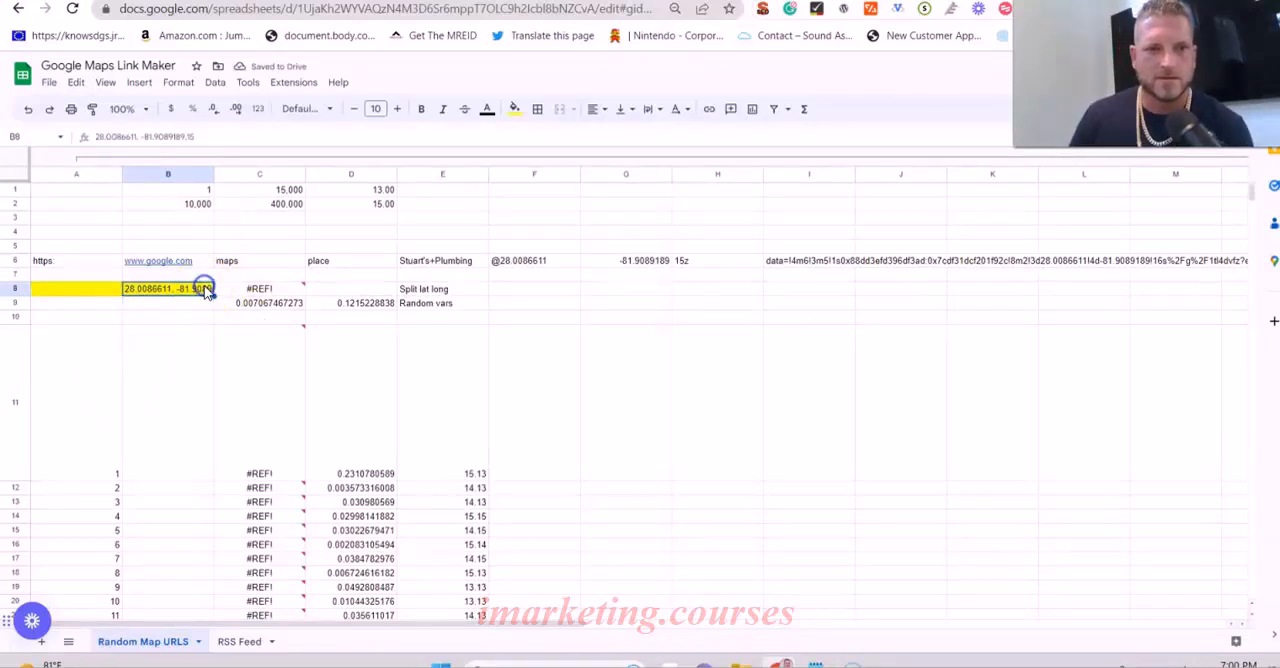
left_click(205, 138)
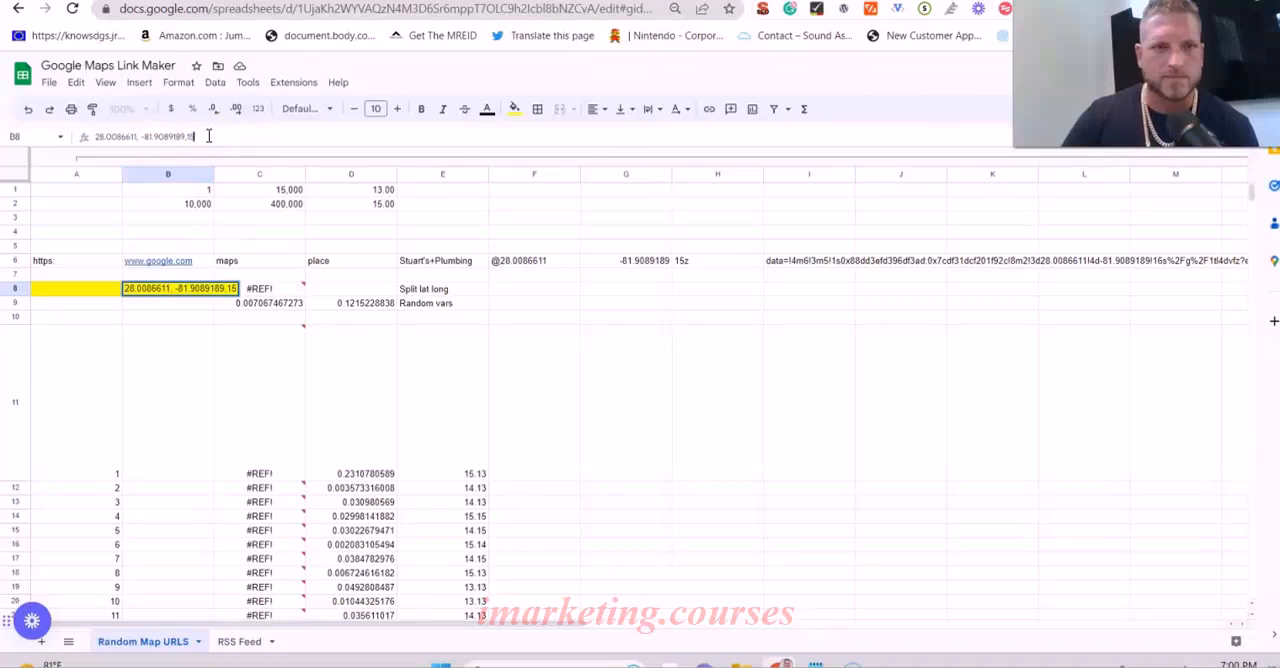
key("Return")
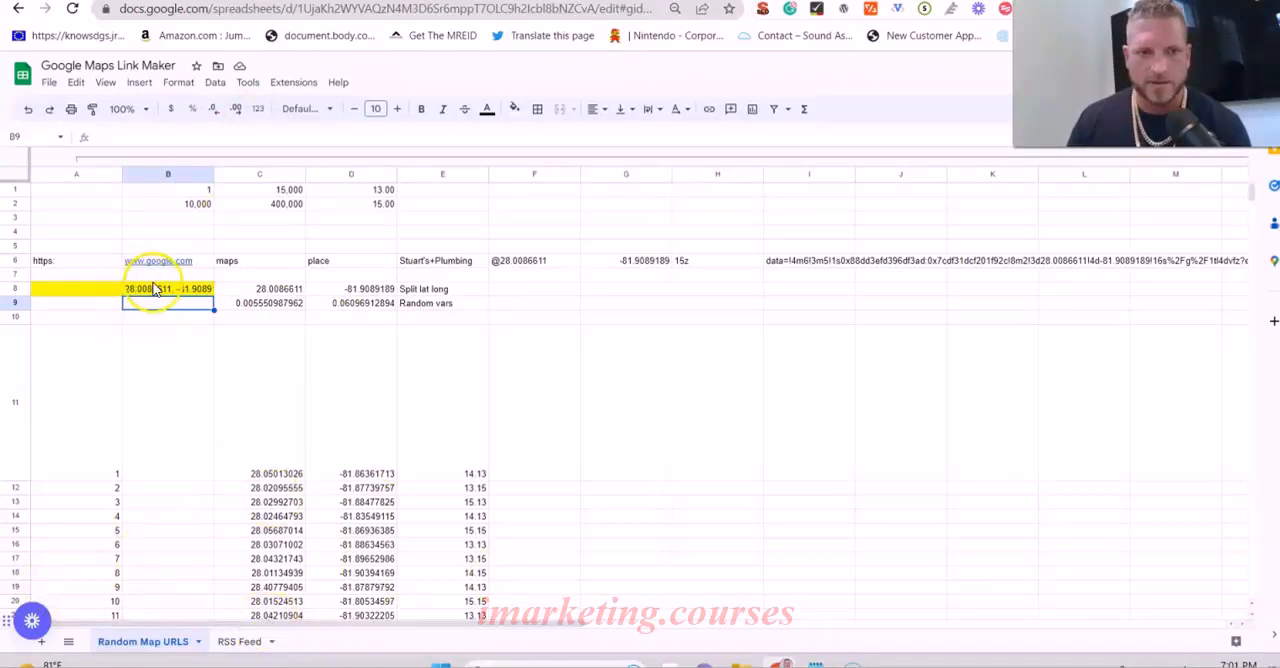
- Collapse the helper columns A to O and delete the pizza image from cell U11
left_click_drag(305, 625, 630, 617)
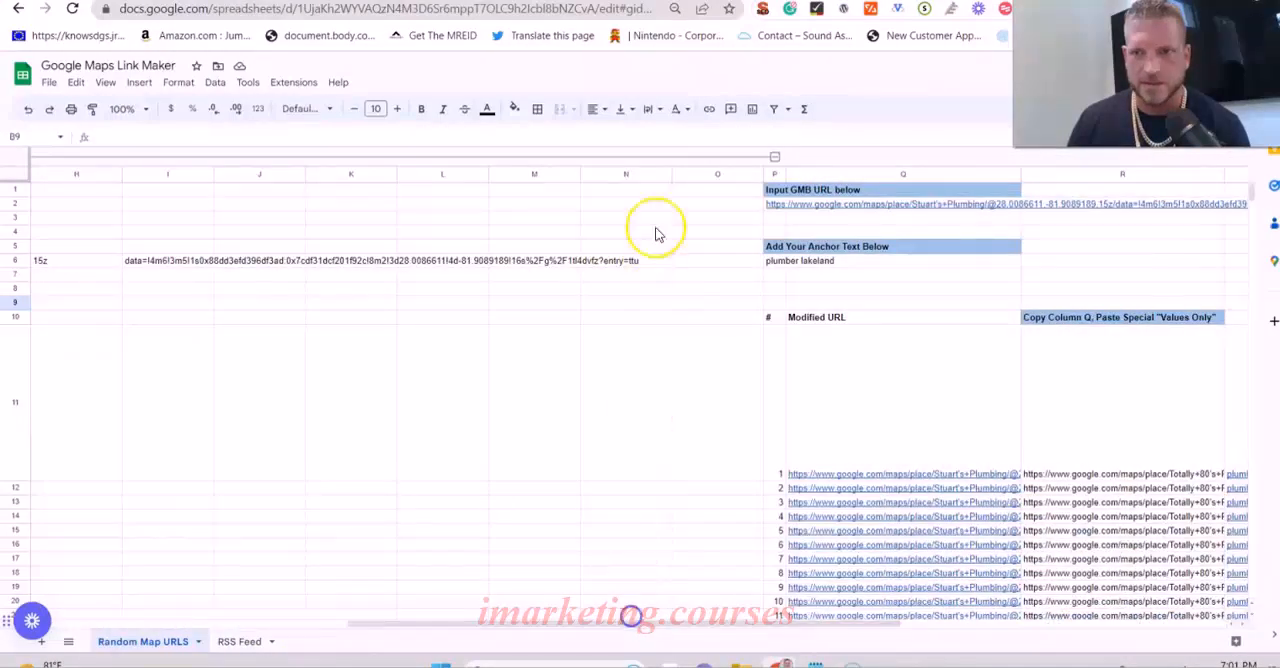
left_click(775, 157)
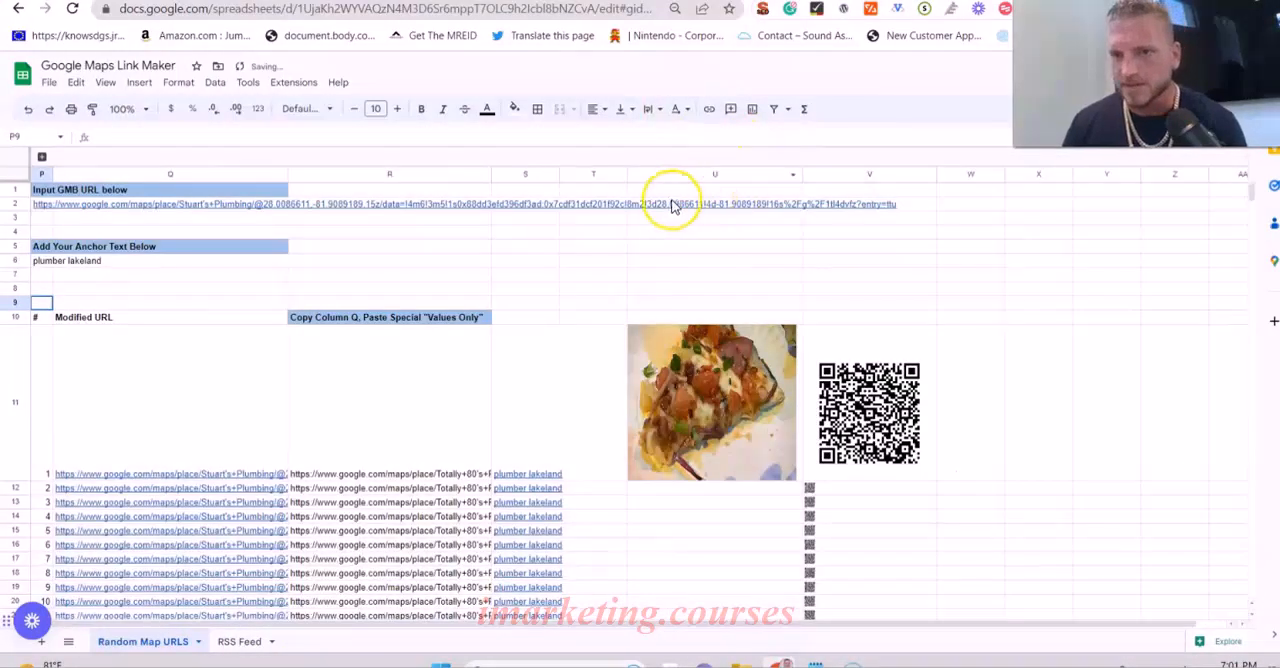
left_click(717, 385)
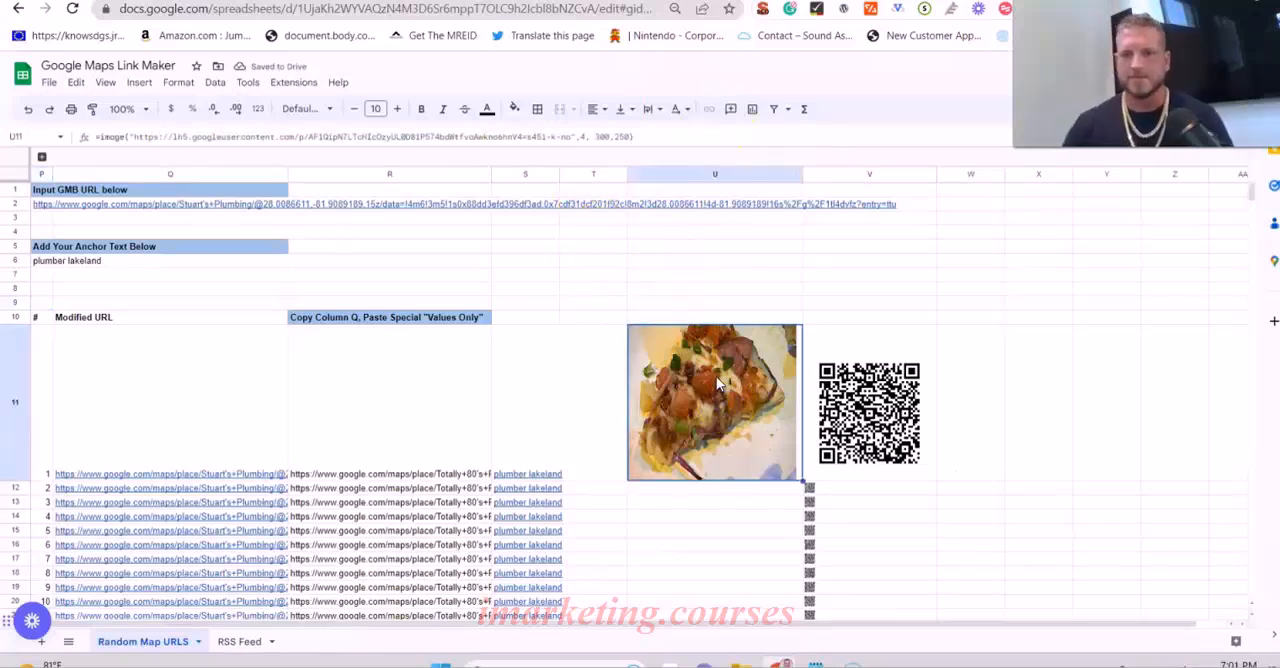
key("Delete")
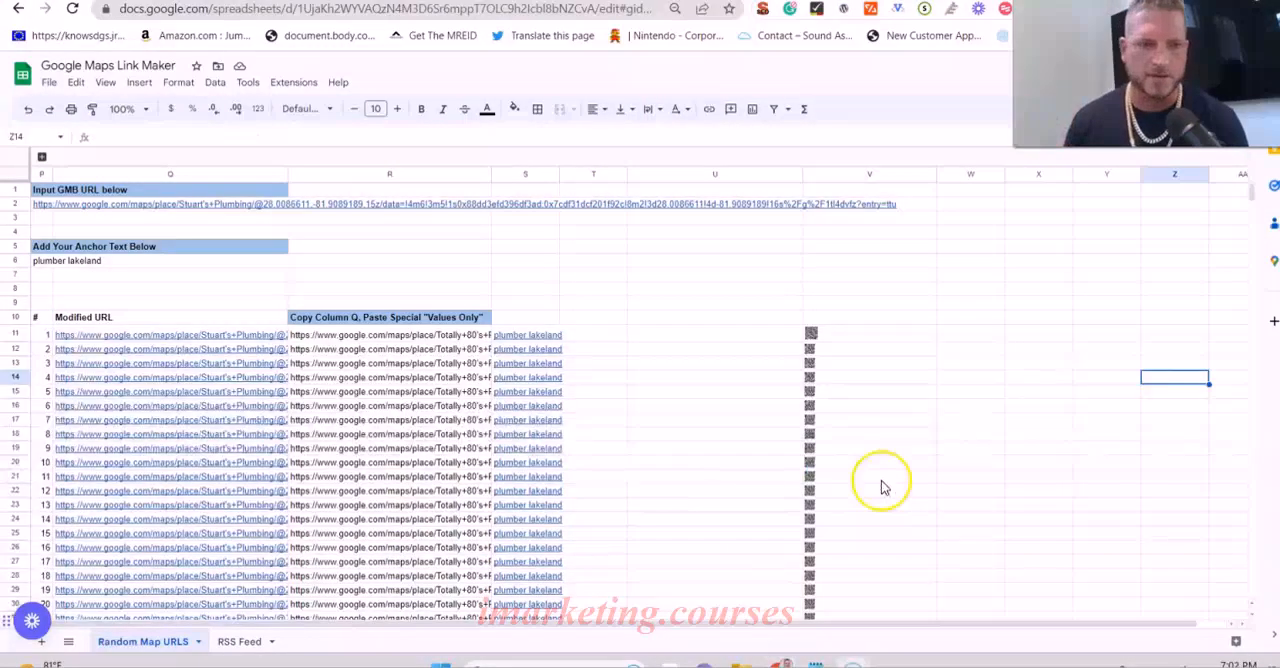
left_click(1015, 378)
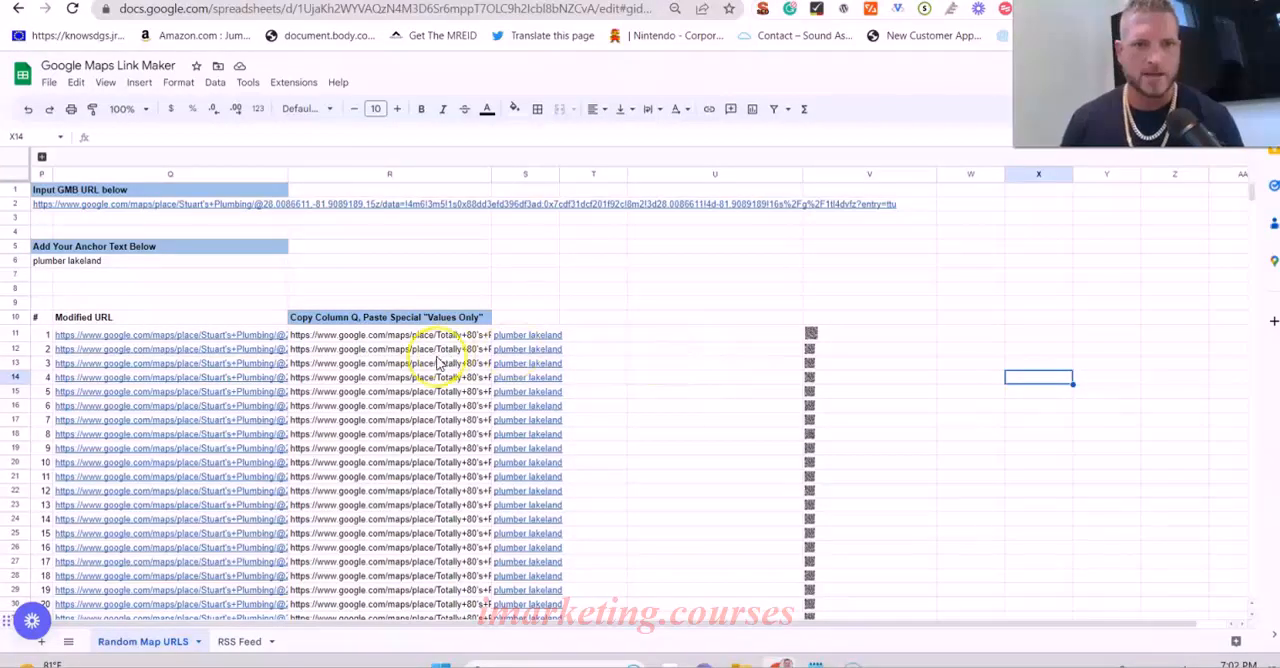
- Open the first modified URL, in cell Q11, in Google Maps and examine where the map is centred
scroll(260, 370, "down", 2)
mouse_move(255, 292)
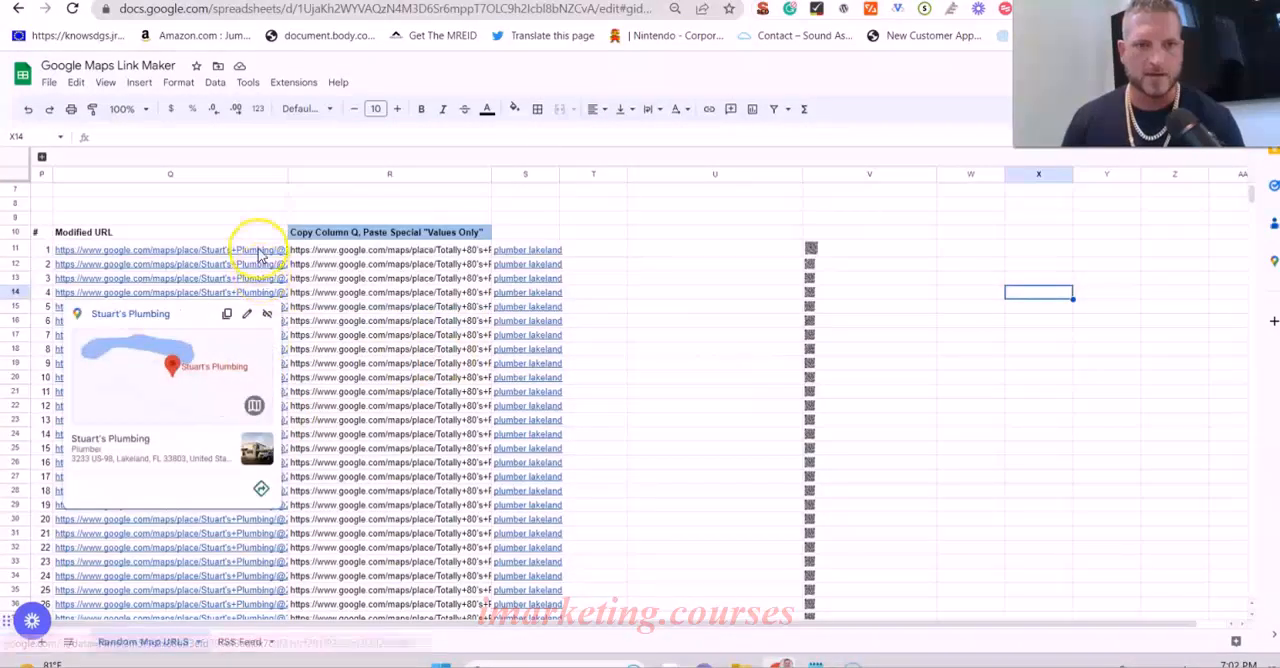
left_click(718, 368)
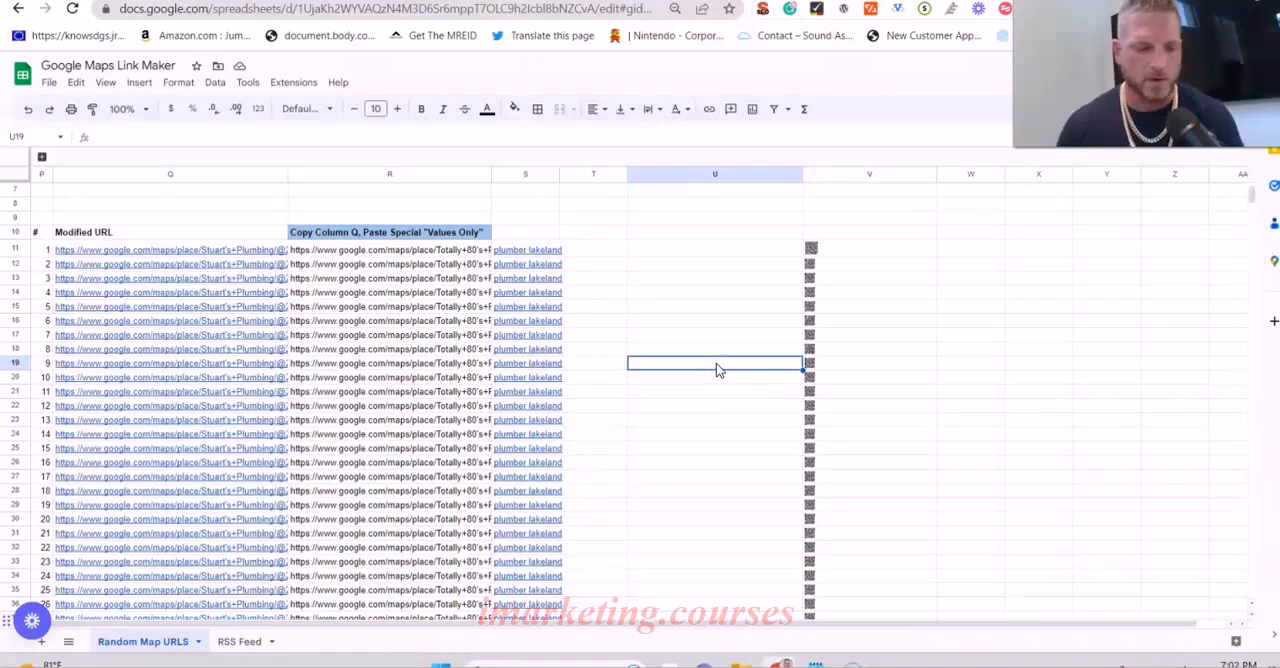
mouse_move(180, 252)
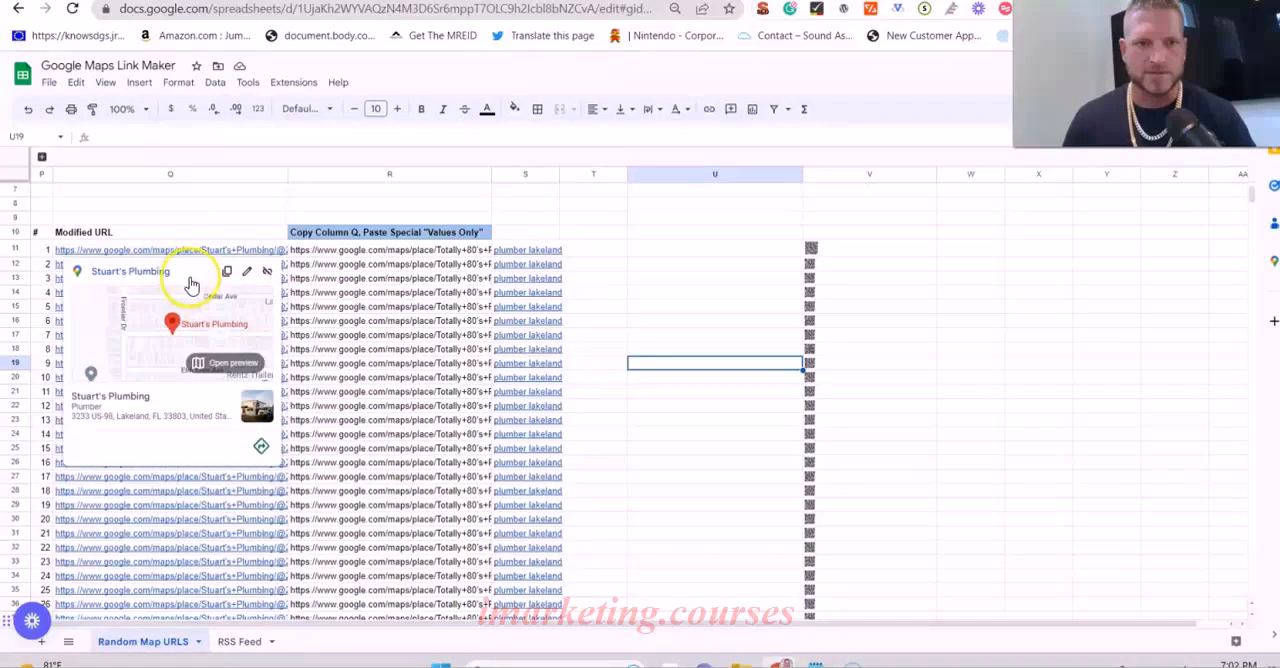
left_click(162, 280)
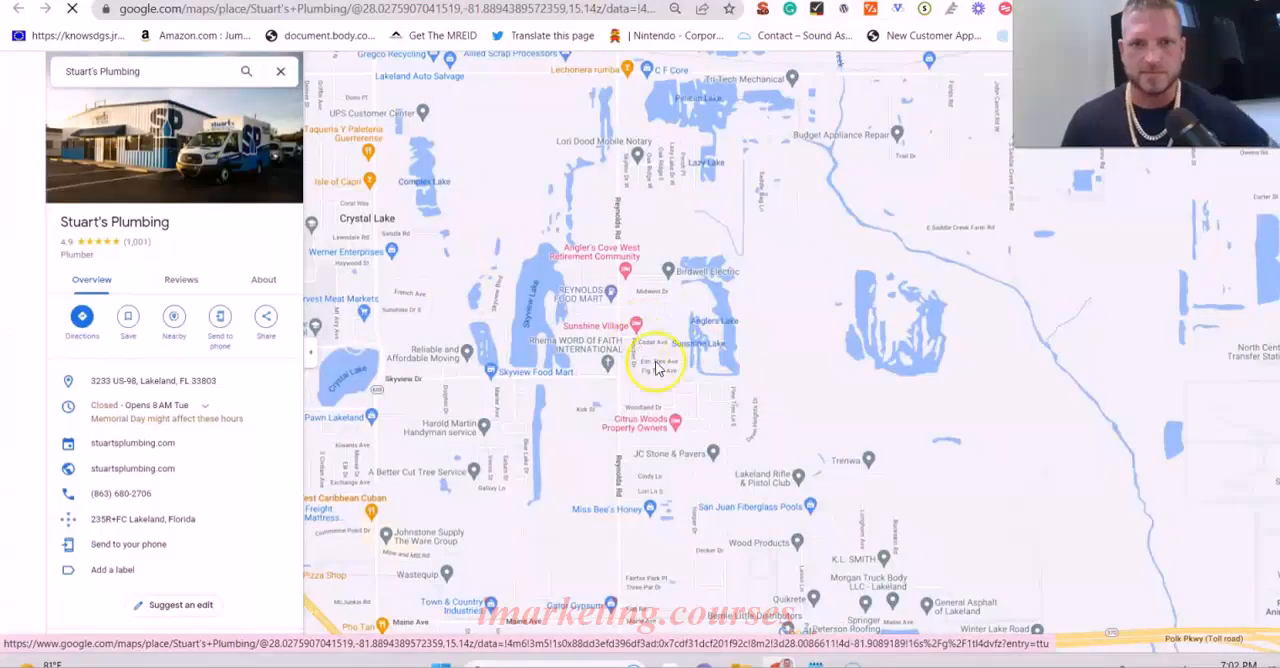
scroll(645, 345, "up", 1)
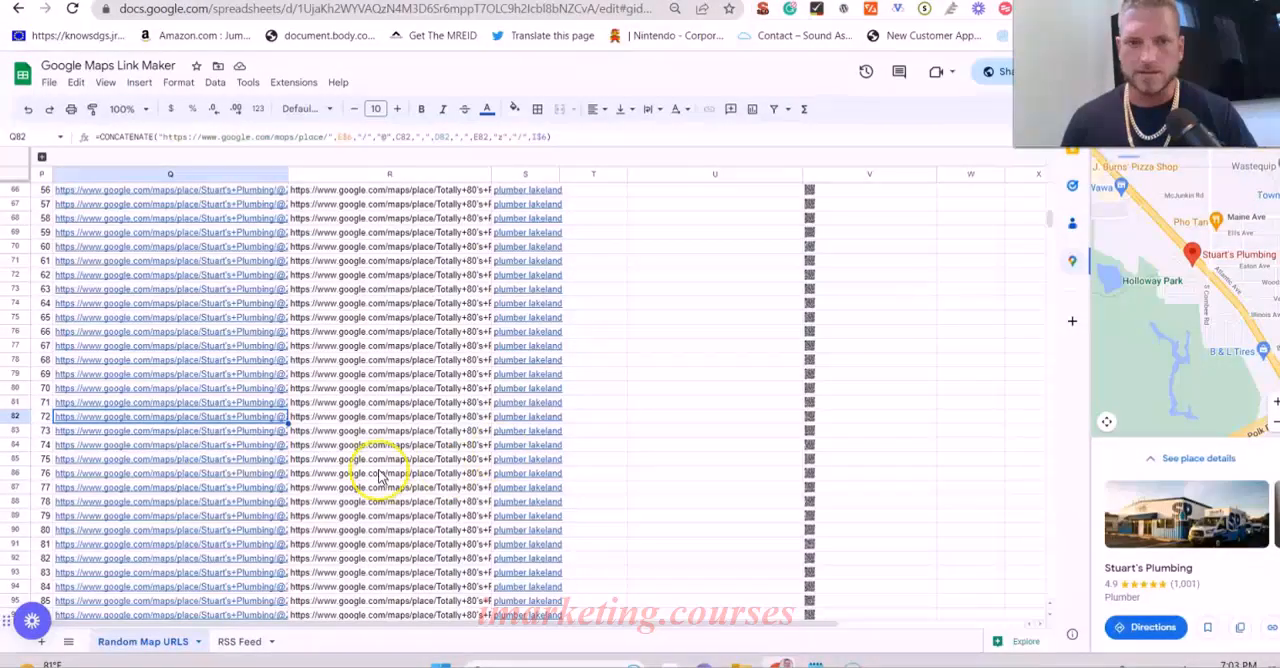
- Open modified URL number 72, in cell Q82, in Google Maps to compare its map position, and return to the spreadsheet
mouse_move(252, 422)
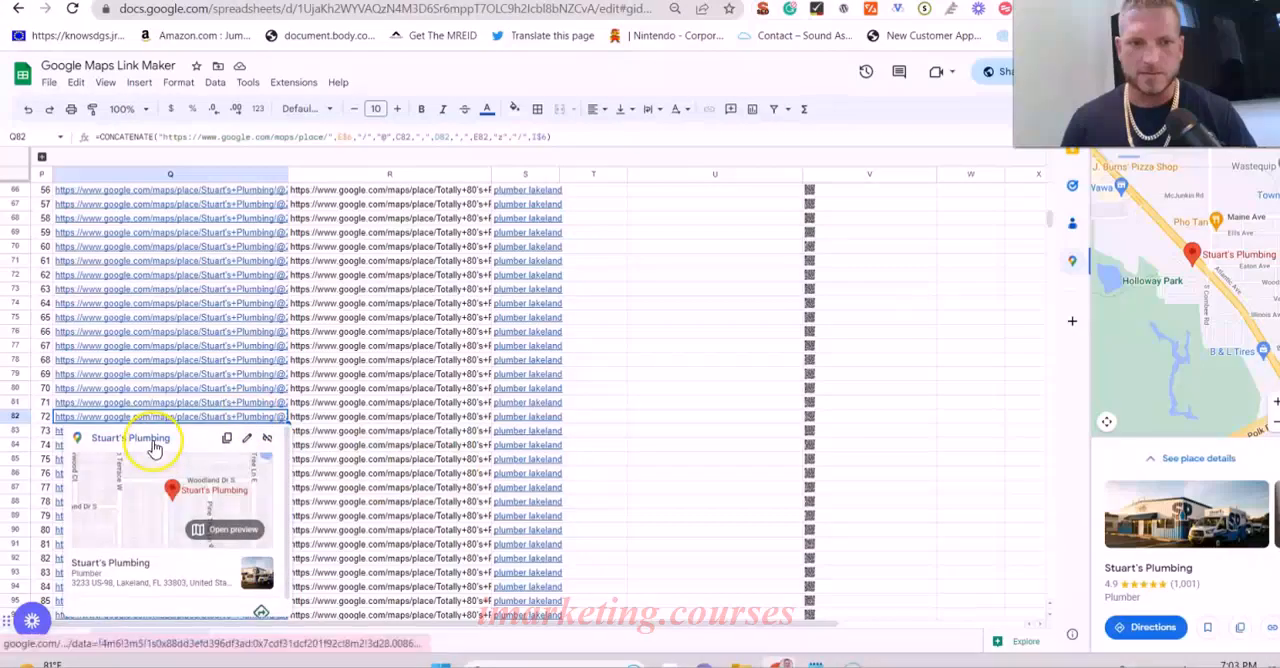
left_click(153, 443)
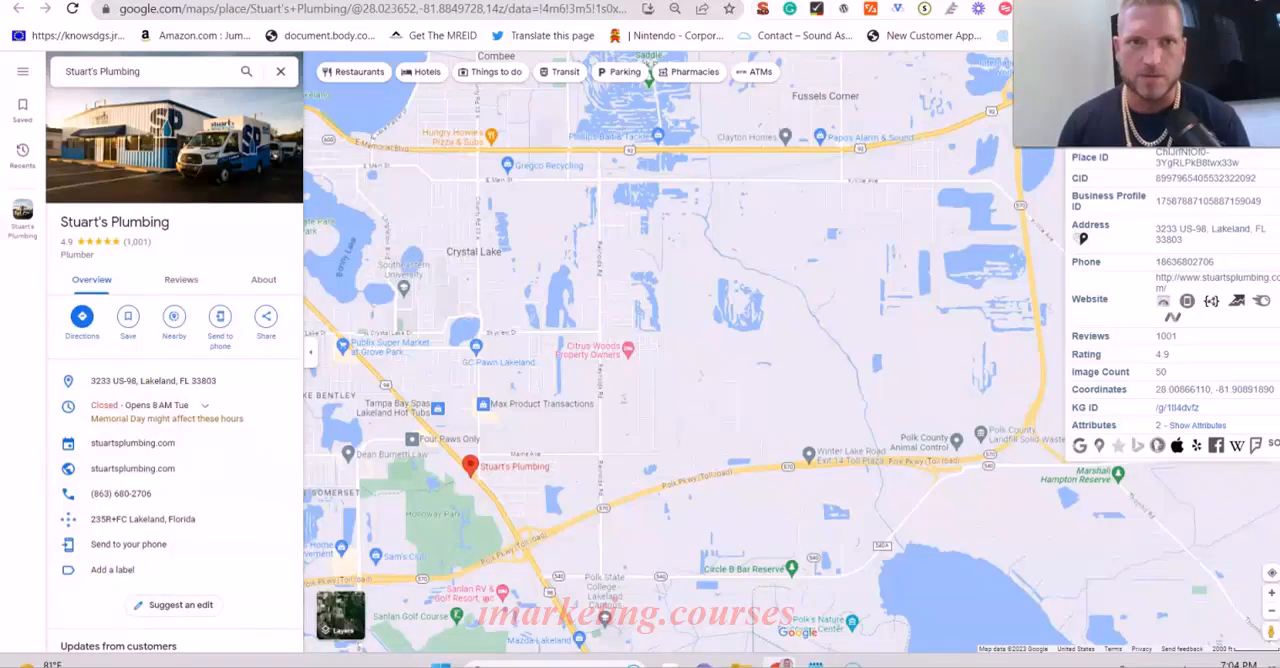
left_click(325, 2)
left_click_drag(1110, 100, 836, 112)
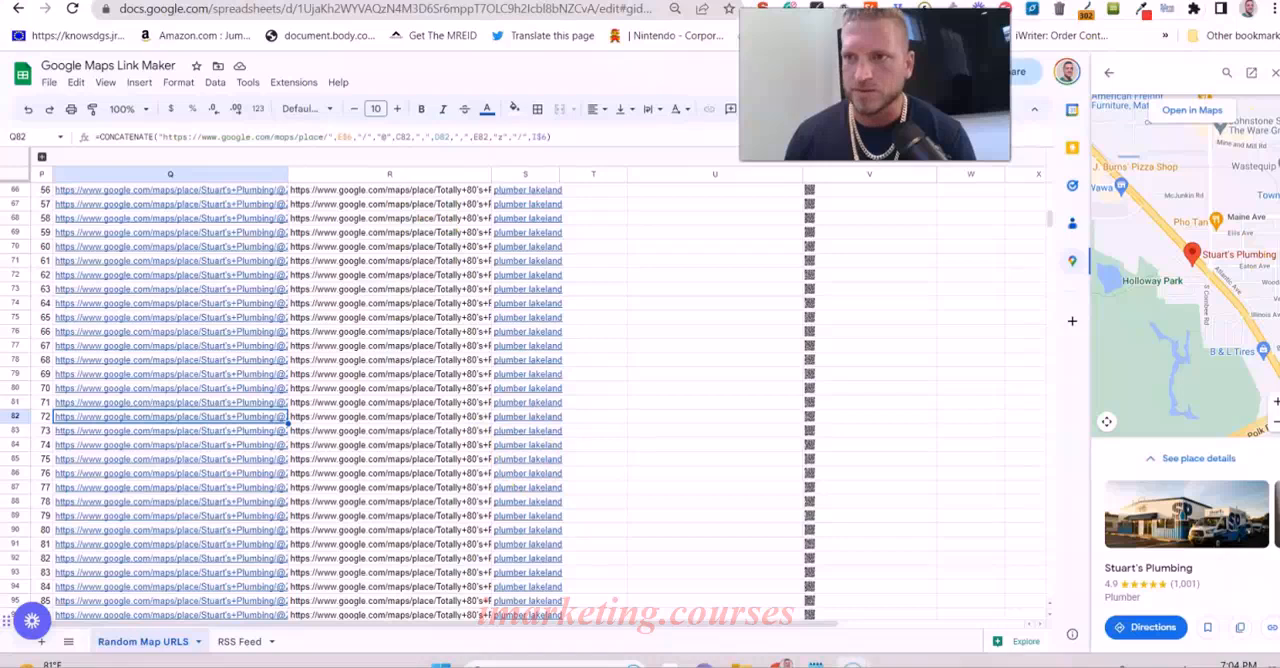
- Close the map preview of Stuart's Plumbing and return from row 82 to the start of the modified URL list
left_click(1276, 78)
left_click_drag(868, 68, 1133, 60)
scroll(380, 462, "up", 10)
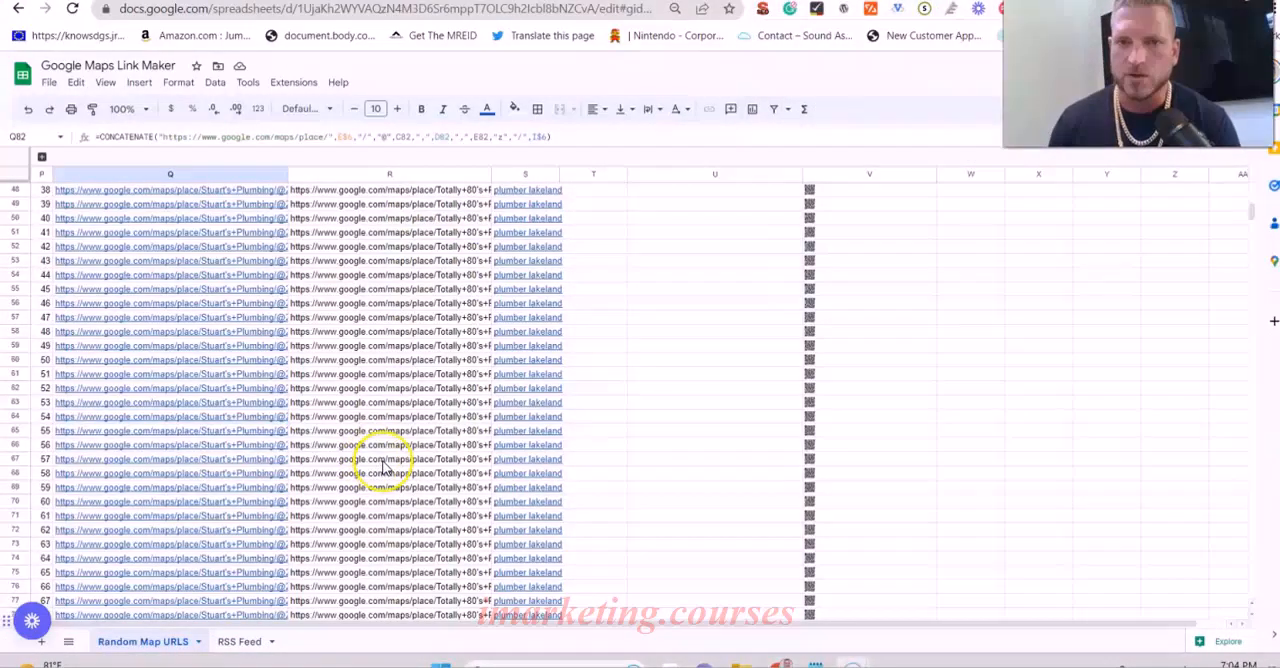
scroll(383, 466, "up", 3)
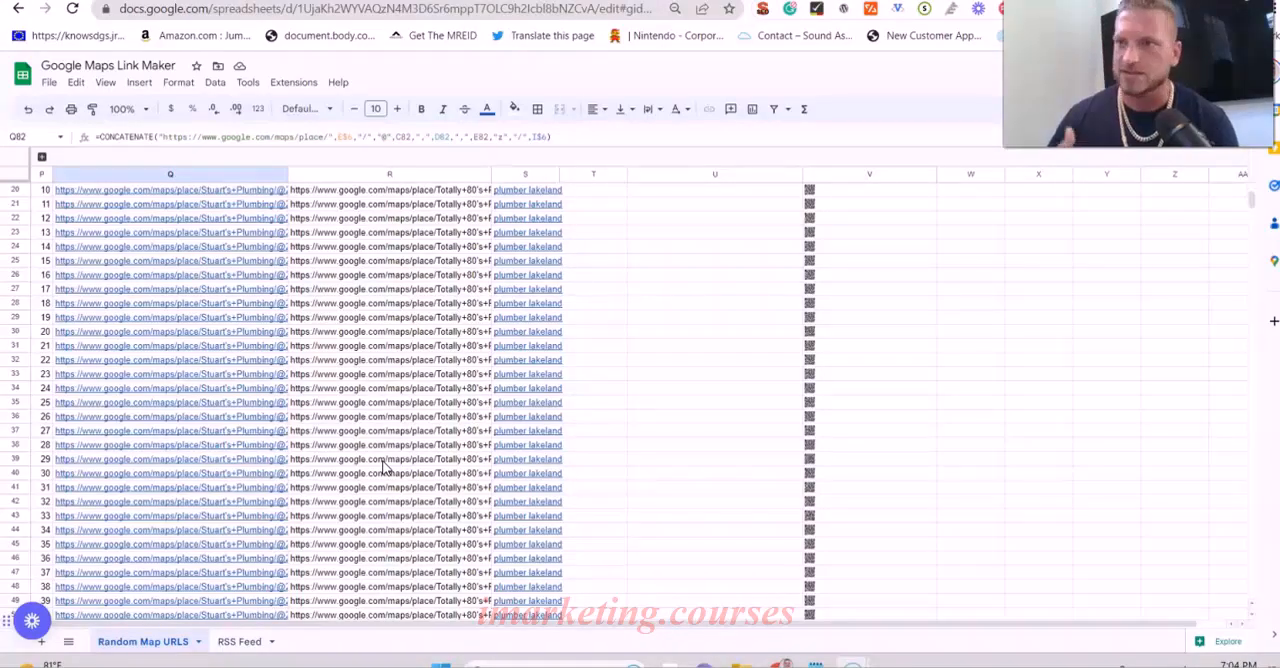
scroll(337, 486, "up", 5)
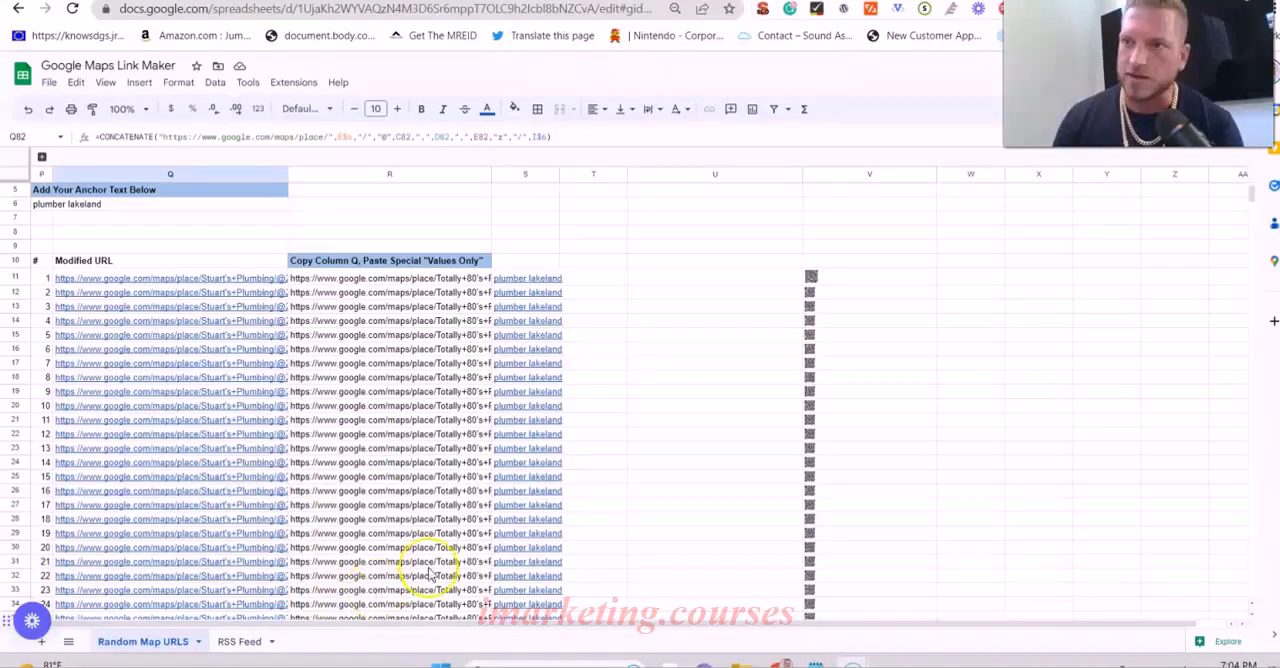
- Inspect the QR code image formulas in cells V21 and V22, and switch to the RSS Feed sheet
scroll(650, 420, "up", 2)
left_click(877, 440)
left_click(867, 480)
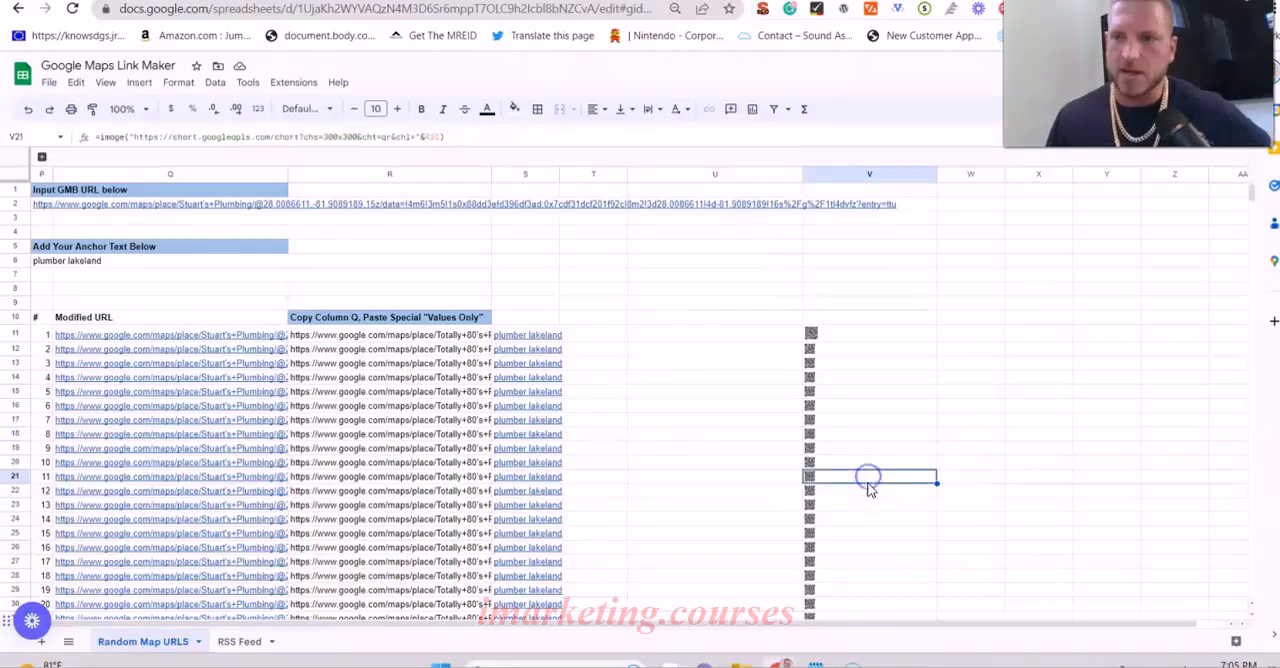
scroll(846, 403, "down", 3)
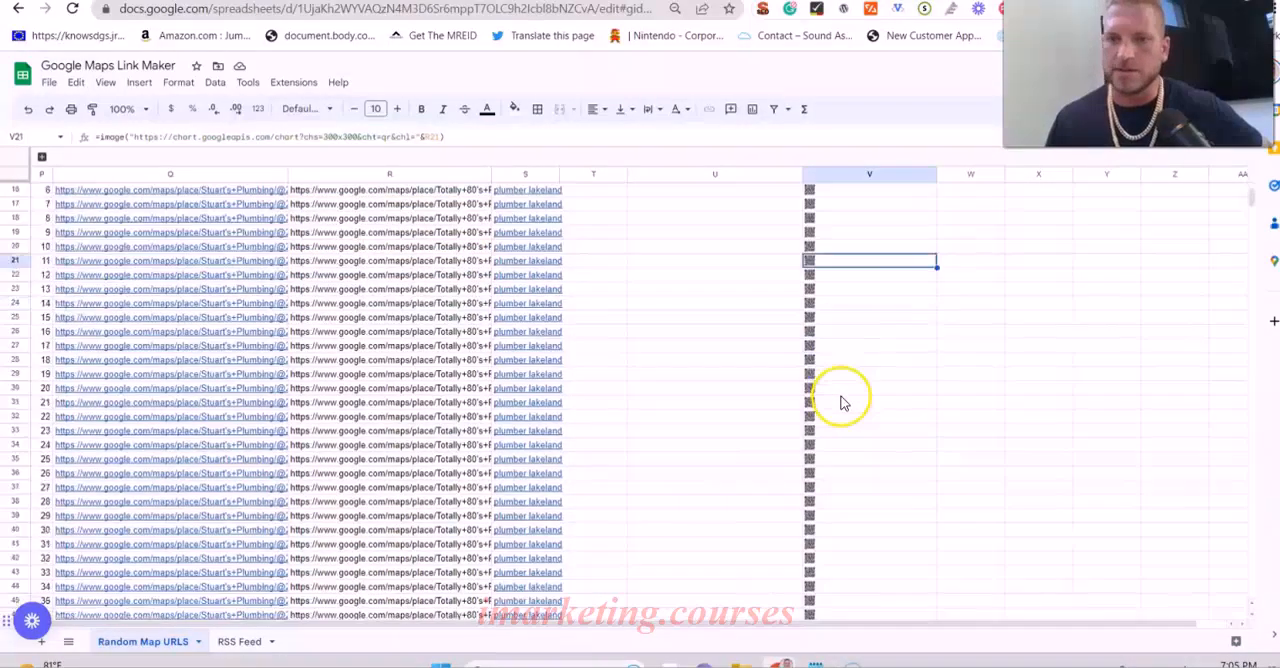
left_click(847, 278)
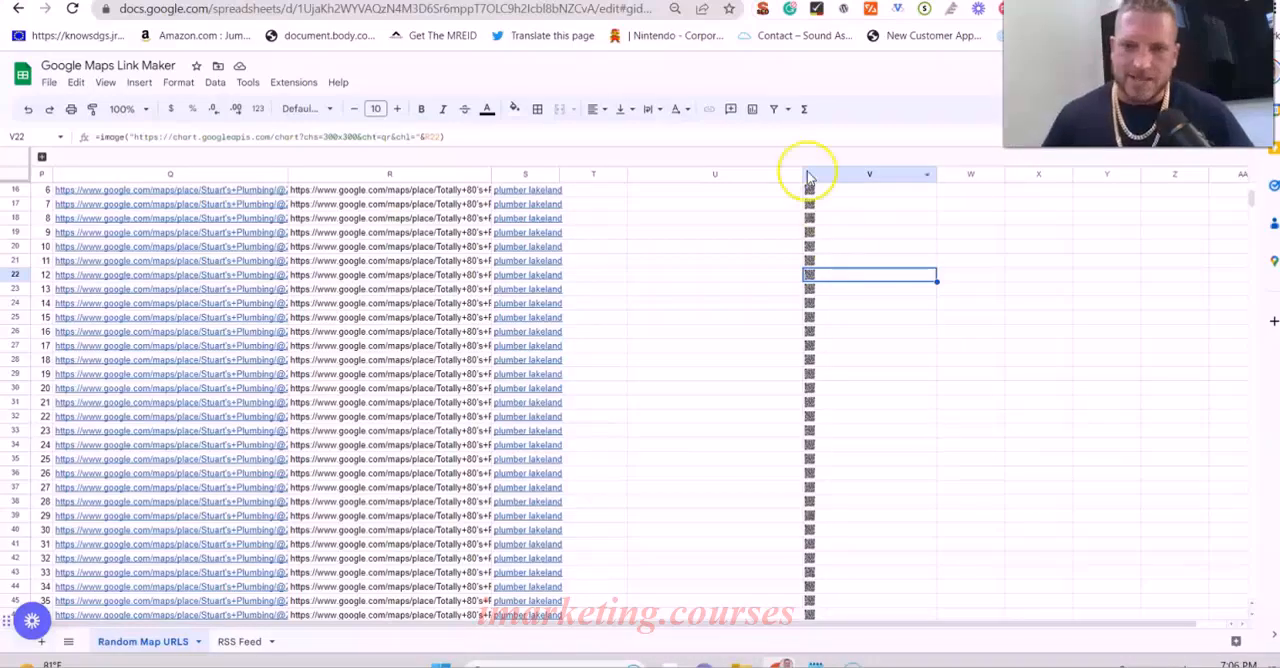
left_click(238, 641)
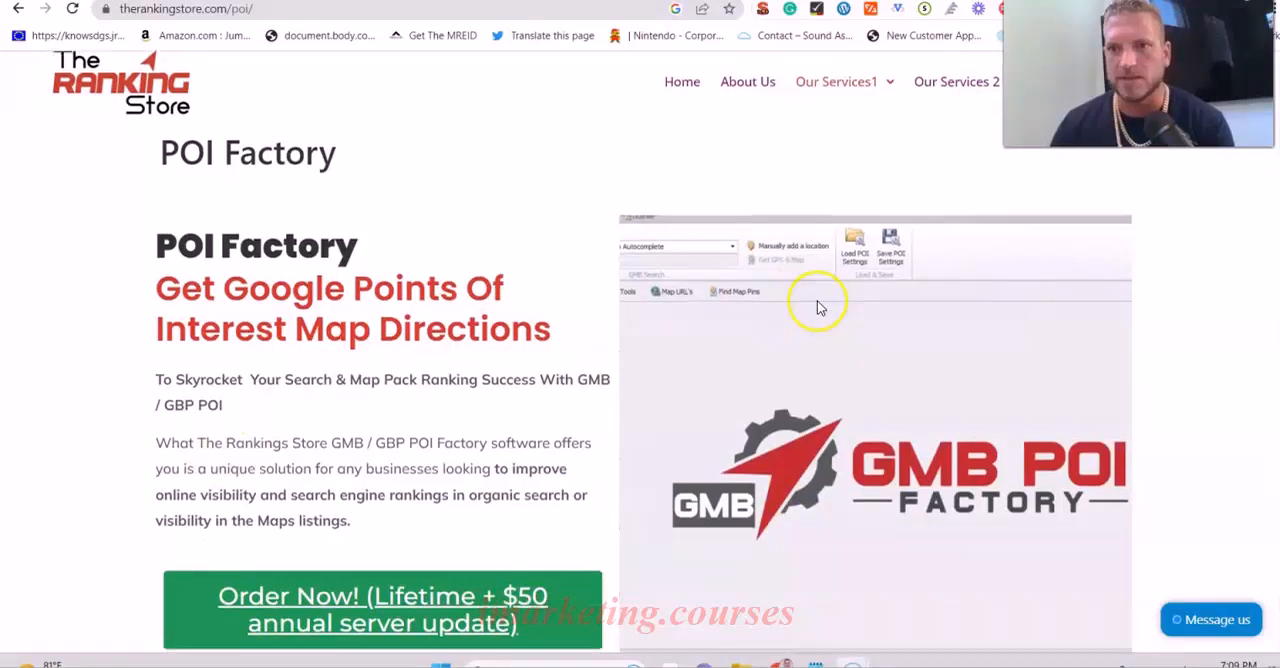
- Read through the POI Factory page on therankingstore.com, covering its Places Data, Map POI Tools and Map Pins Finder features
scroll(817, 303, "down", 10)
scroll(827, 300, "down", 7)
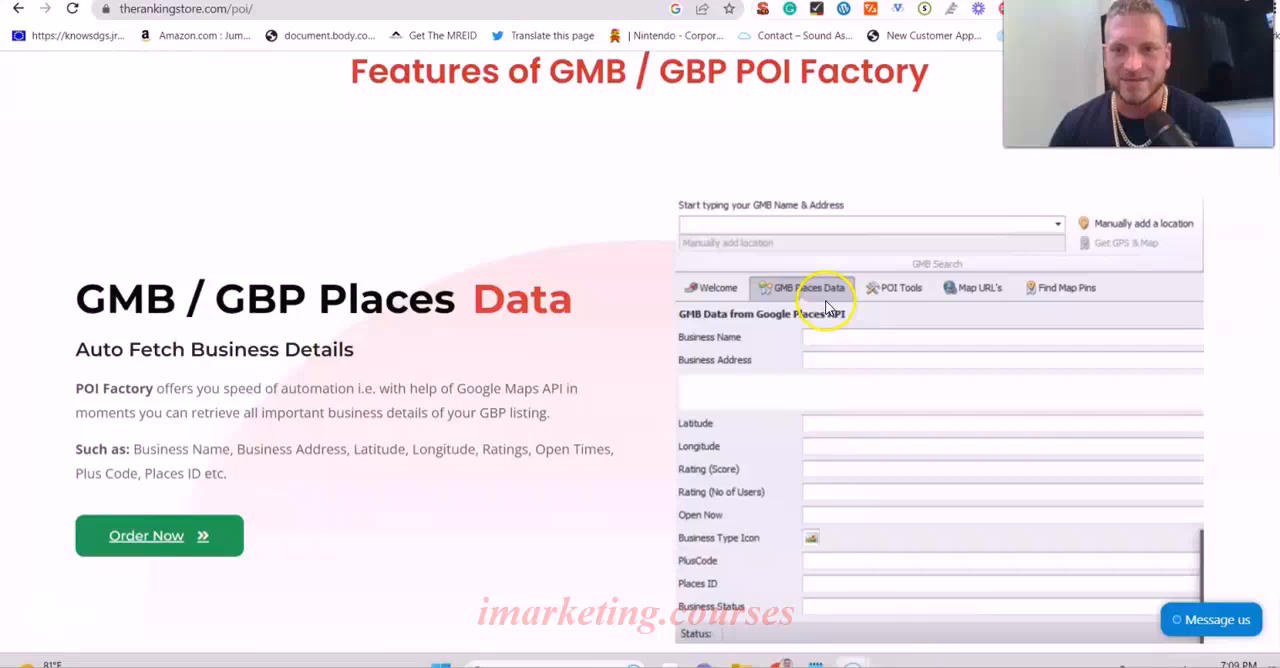
scroll(777, 194, "down", 8)
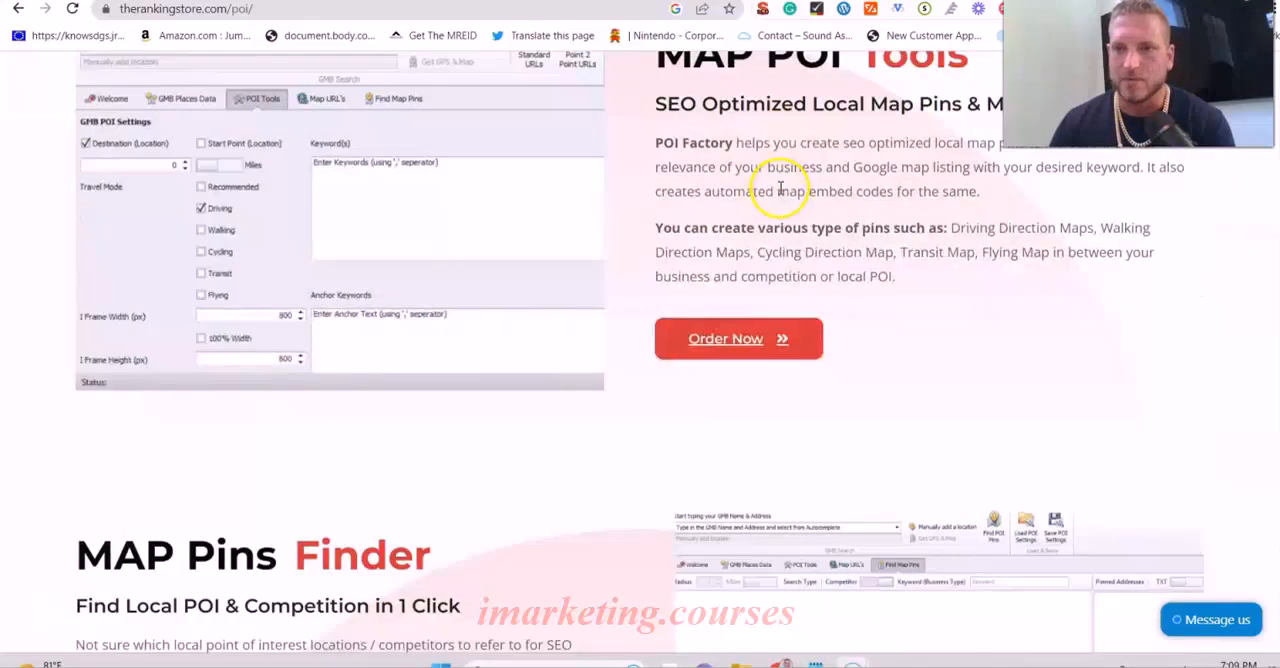
scroll(780, 185, "down", 3)
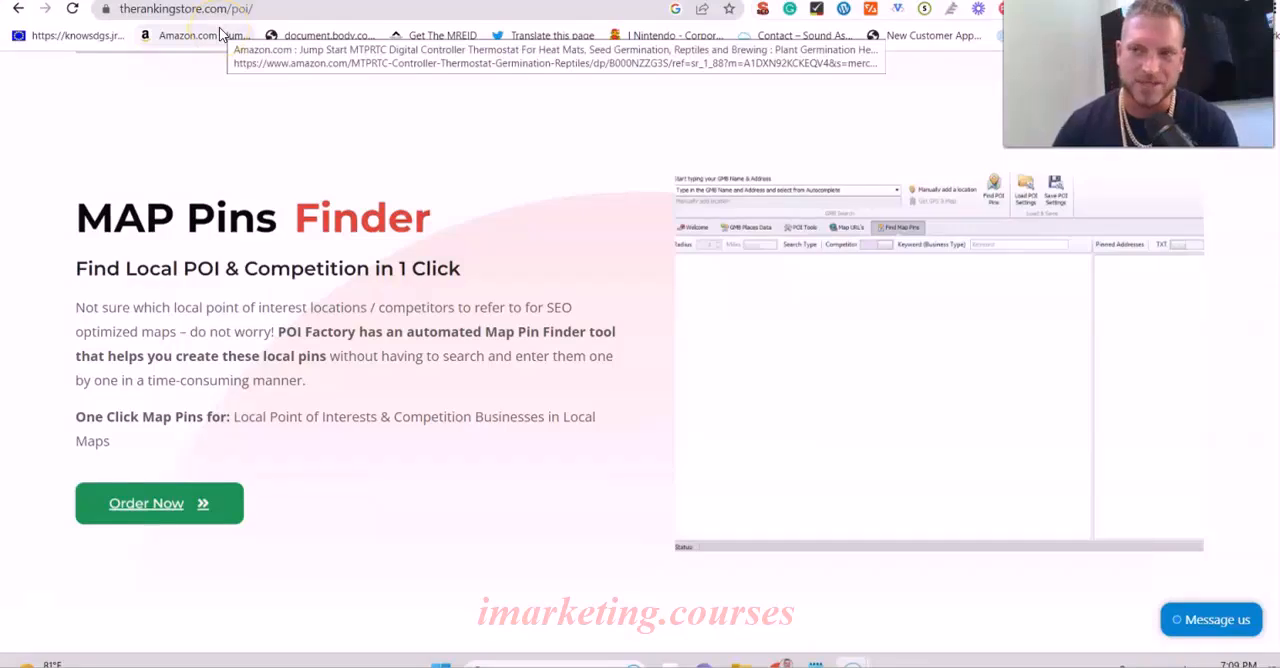
scroll(320, 220, "down", 6)
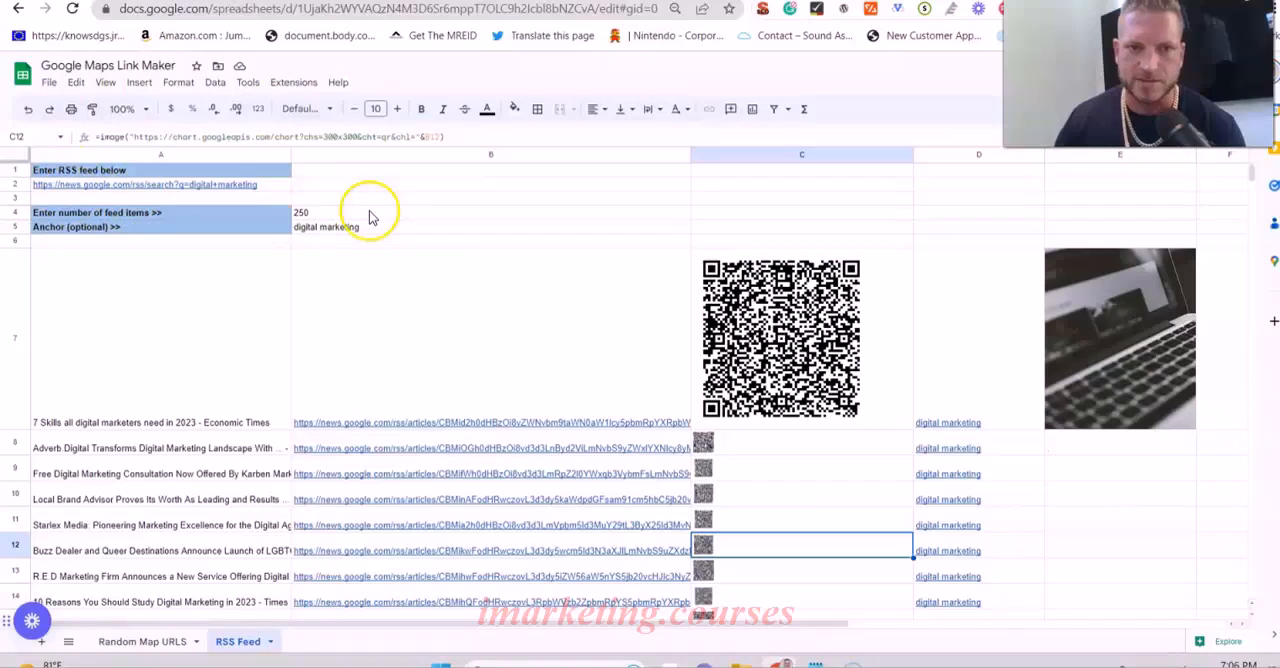
- Examine the anchor text in cell B5 of the RSS Feed sheet and the article links and QR codes listed below it
left_click(330, 229)
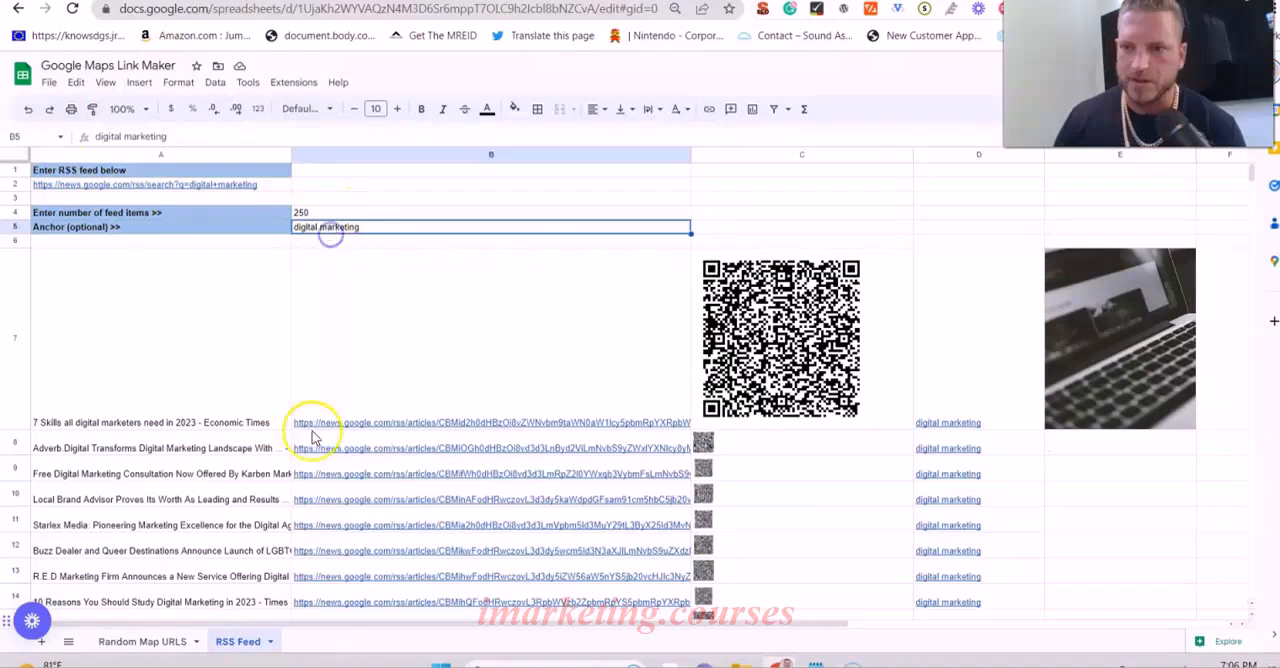
scroll(857, 423, "down", 10)
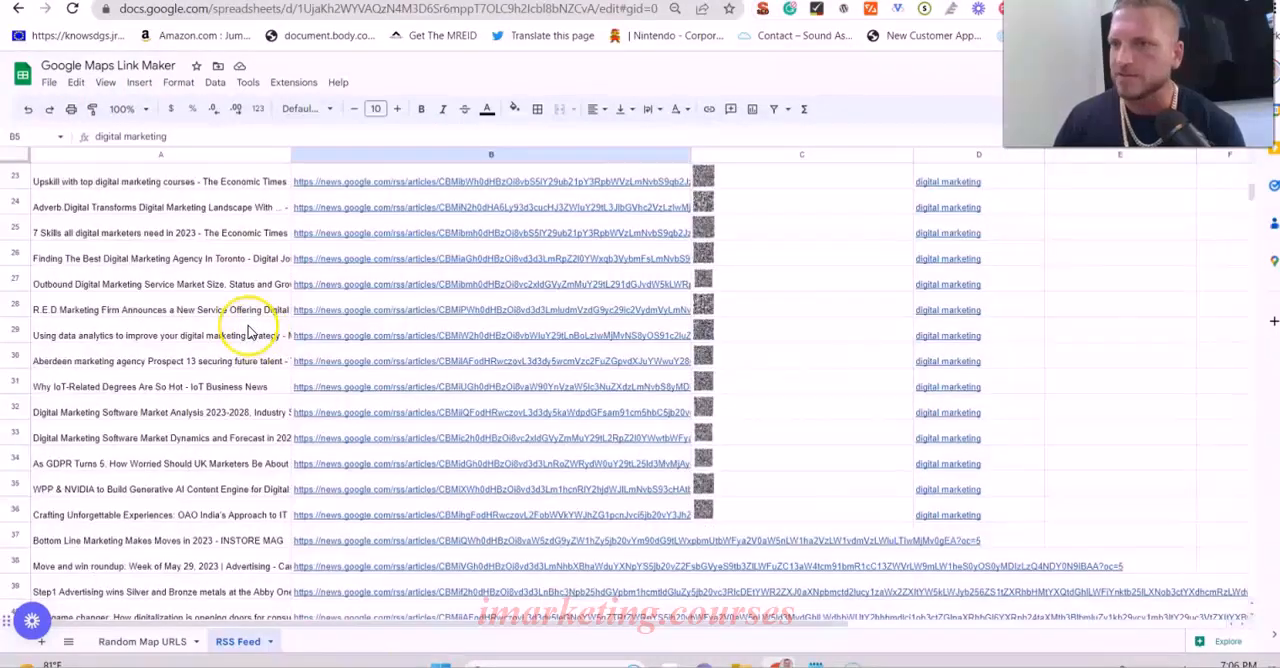
scroll(130, 333, "up", 10)
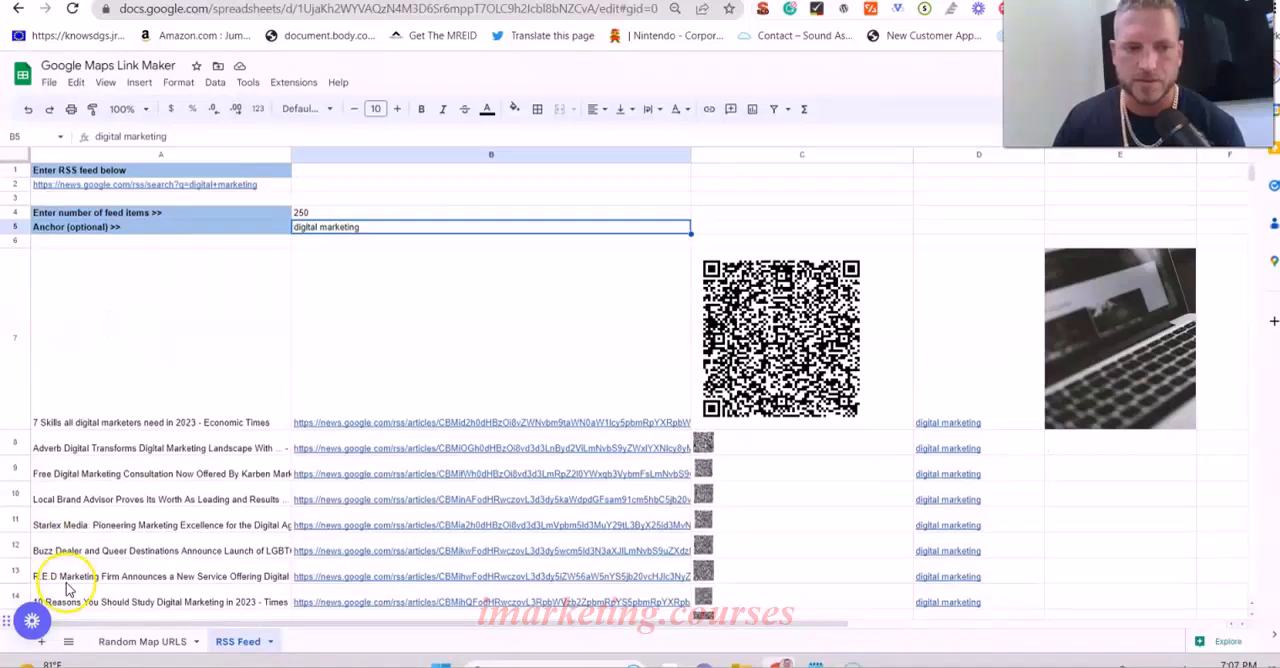